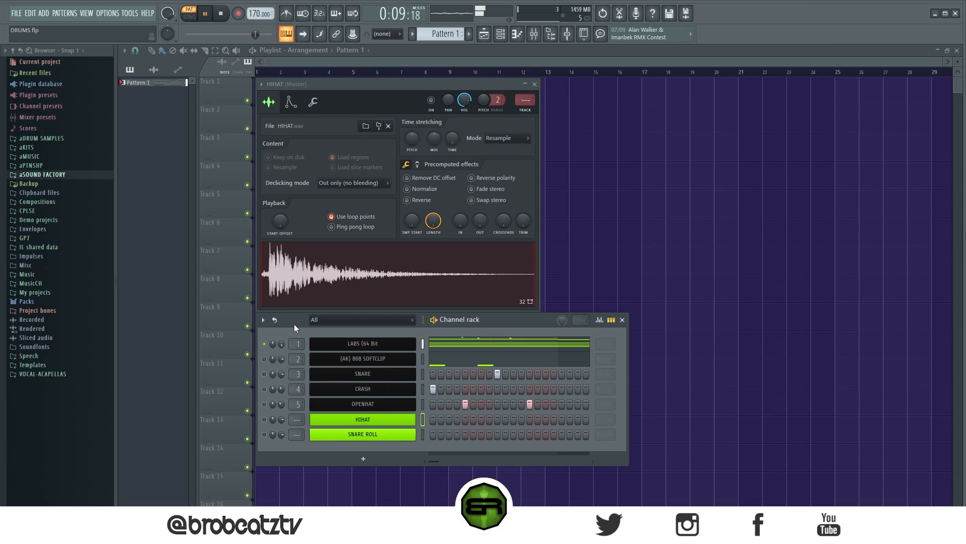
- Stop playback and unmute the SNARE, CRASH and OPENHAT channels
key("space")
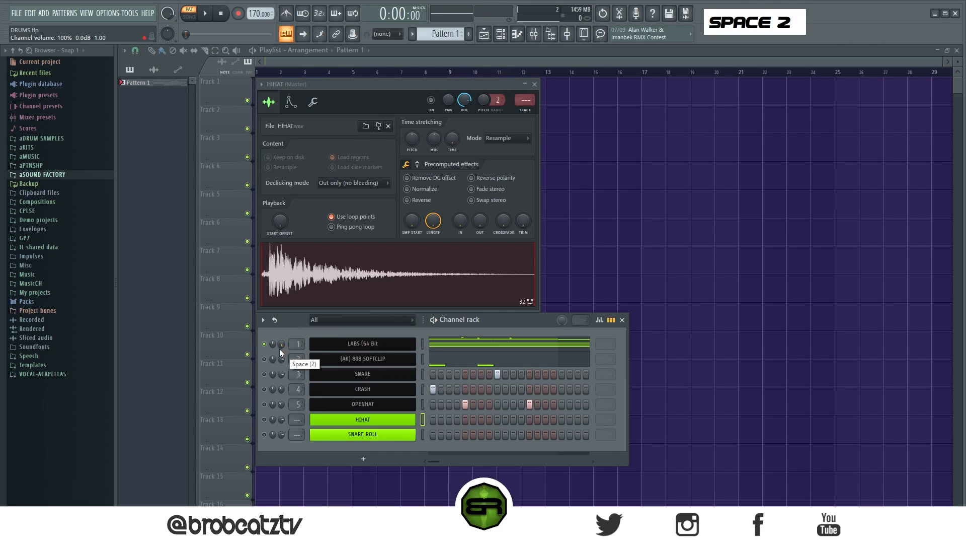
double_click(265, 375)
left_click(265, 390)
left_click(264, 404)
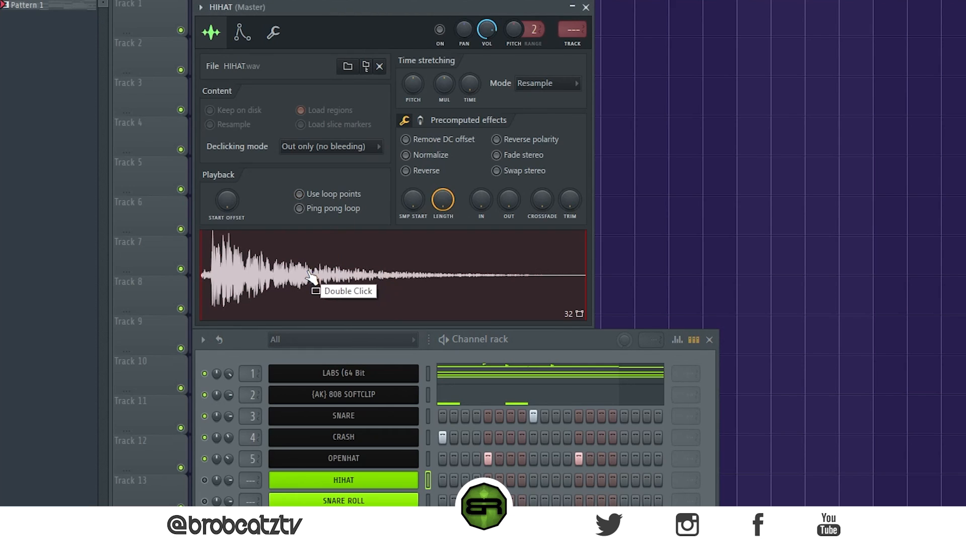
- Enable loop points for the HIHAT sample and open the sample for editing in the audio editor
left_click(301, 194)
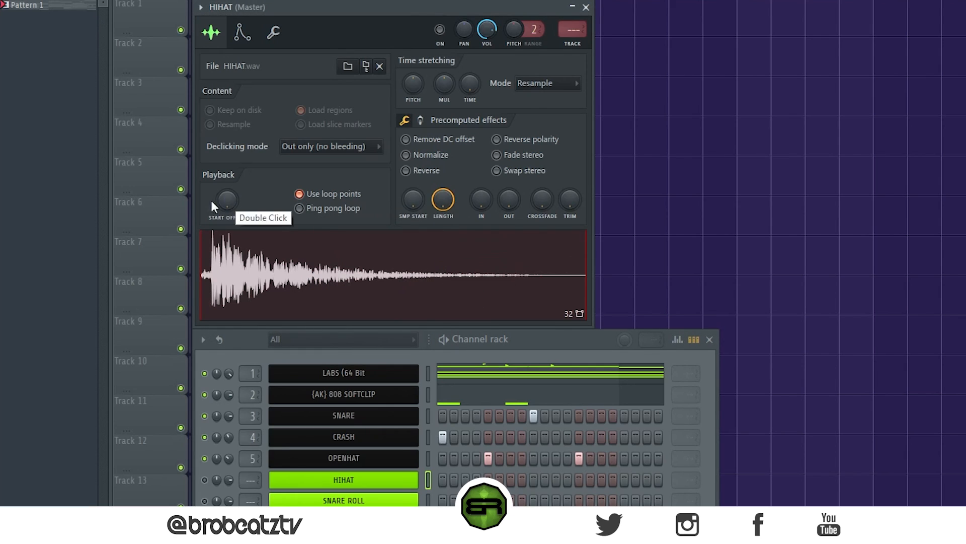
left_click_drag(207, 225, 335, 289)
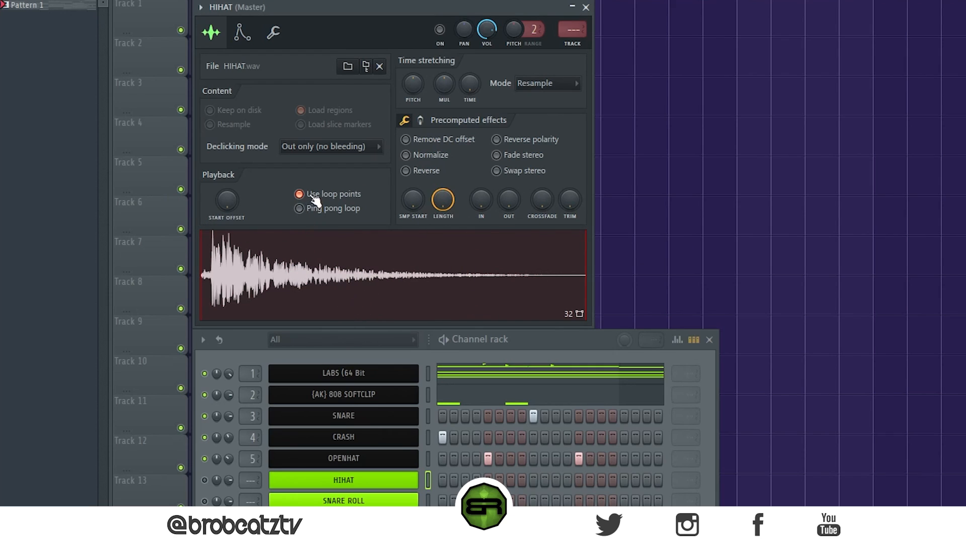
right_click(340, 254)
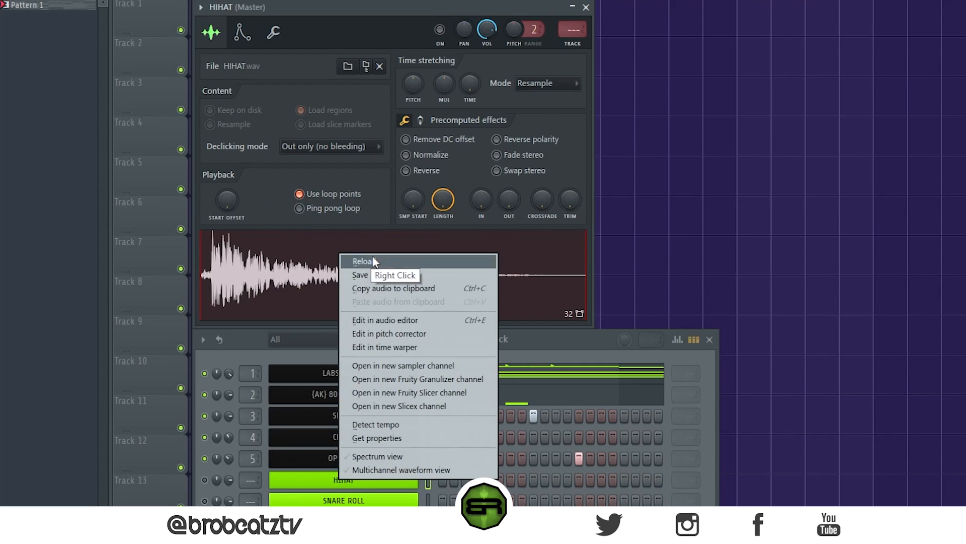
left_click(373, 320)
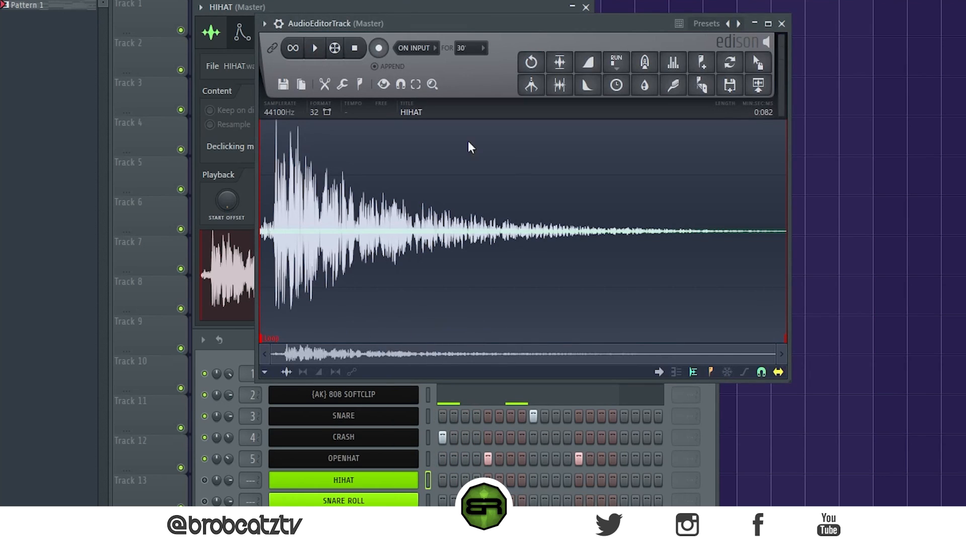
- Select the entire HIHAT waveform and set it as a loop region
right_click(271, 344)
right_click(432, 361)
left_click_drag(493, 244, 816, 278)
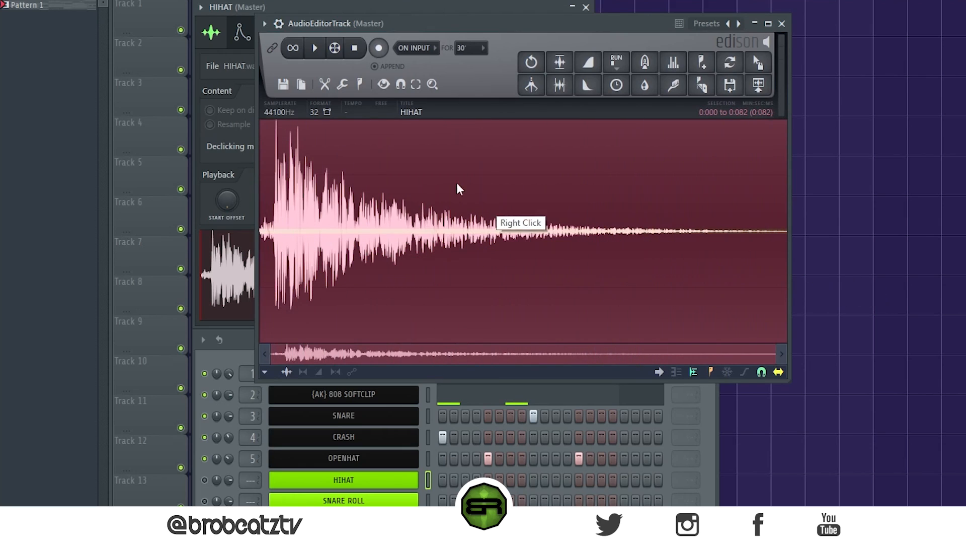
right_click(359, 83)
right_click(361, 86)
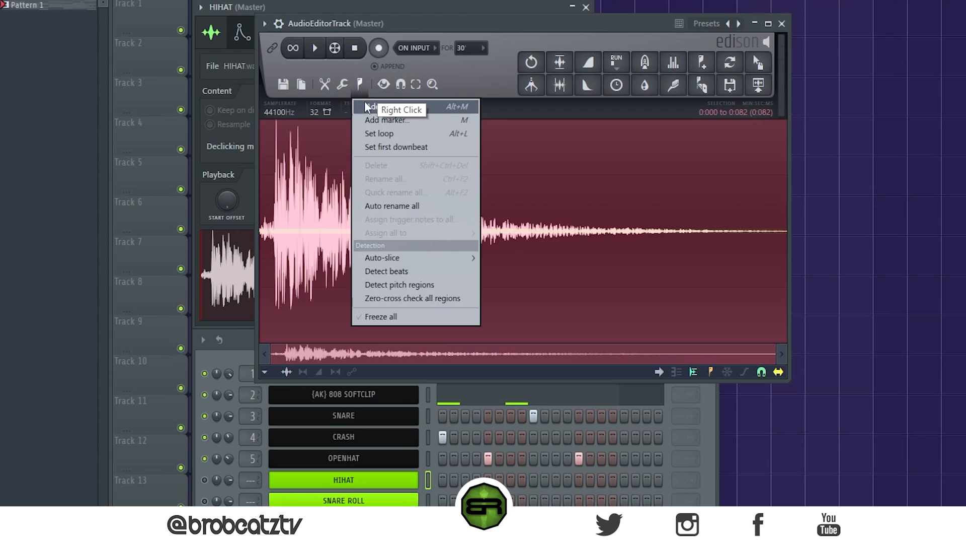
left_click(375, 136)
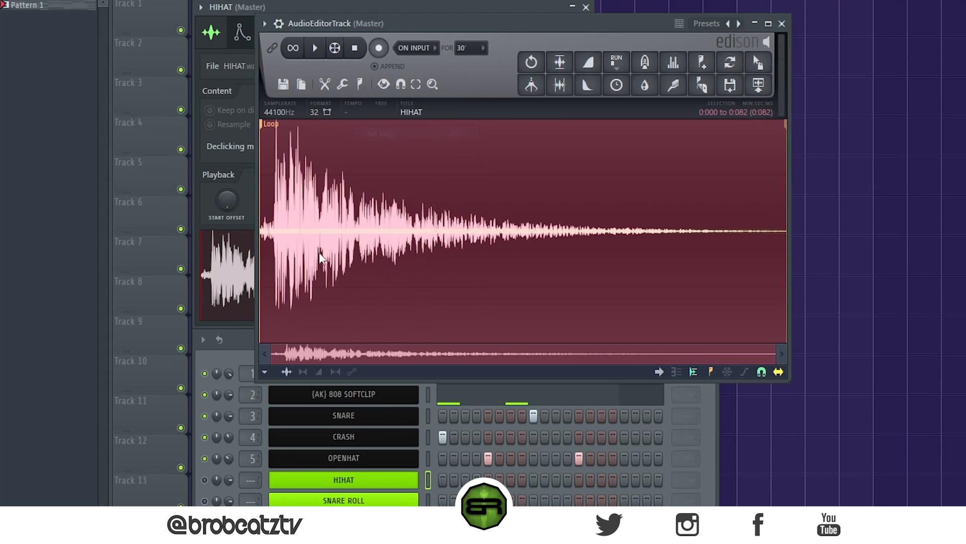
- Transfer the looped HIHAT audio to a new sampler channel and close the audio editor
left_click_drag(758, 62, 351, 488)
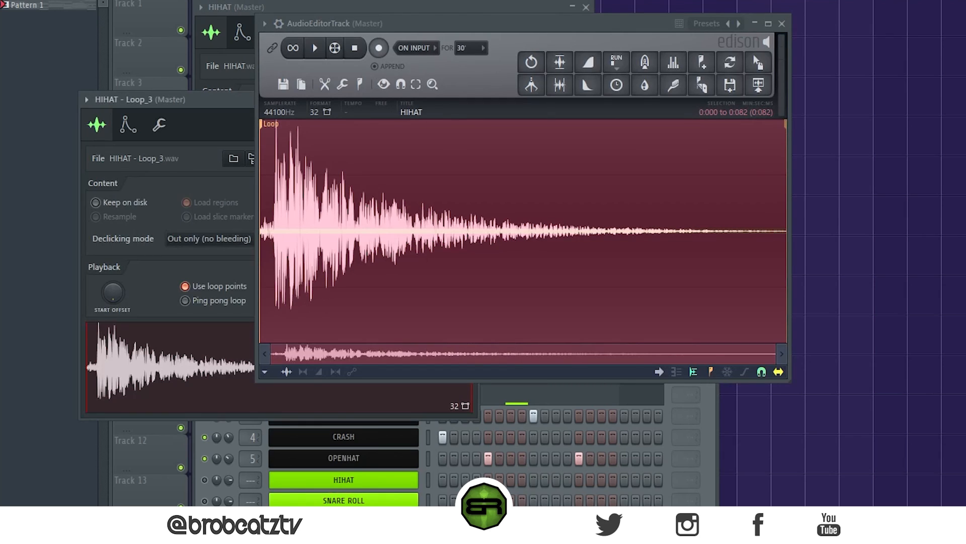
left_click(782, 23)
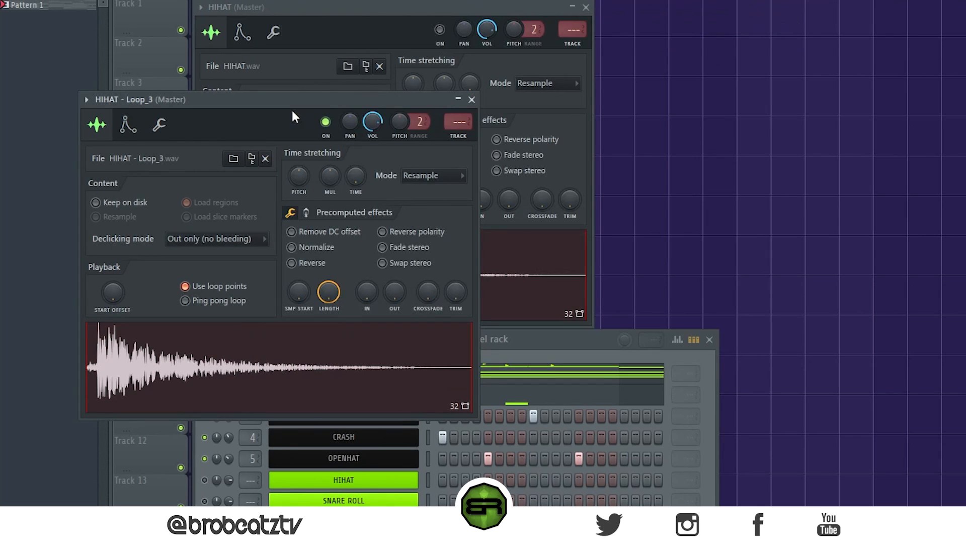
left_click_drag(293, 111, 463, 80)
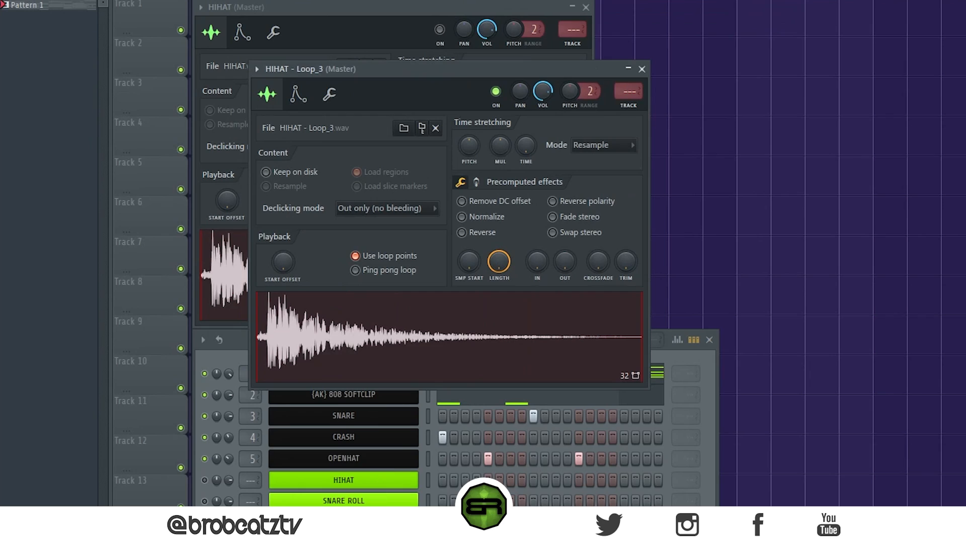
- Open the HIHAT channel's piano roll and check the snap options with Step as the grid
right_click(368, 522)
left_click(450, 534)
left_click(367, 312)
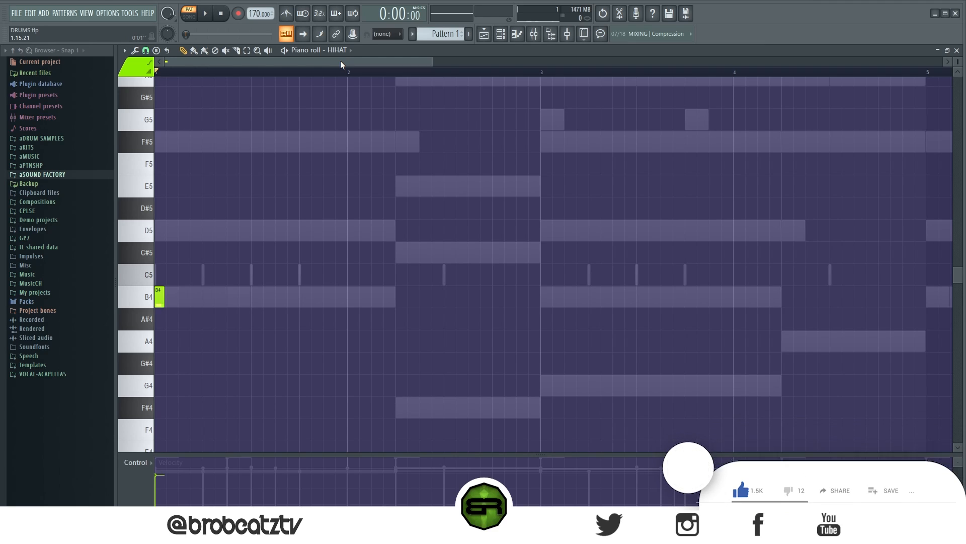
left_click(147, 51)
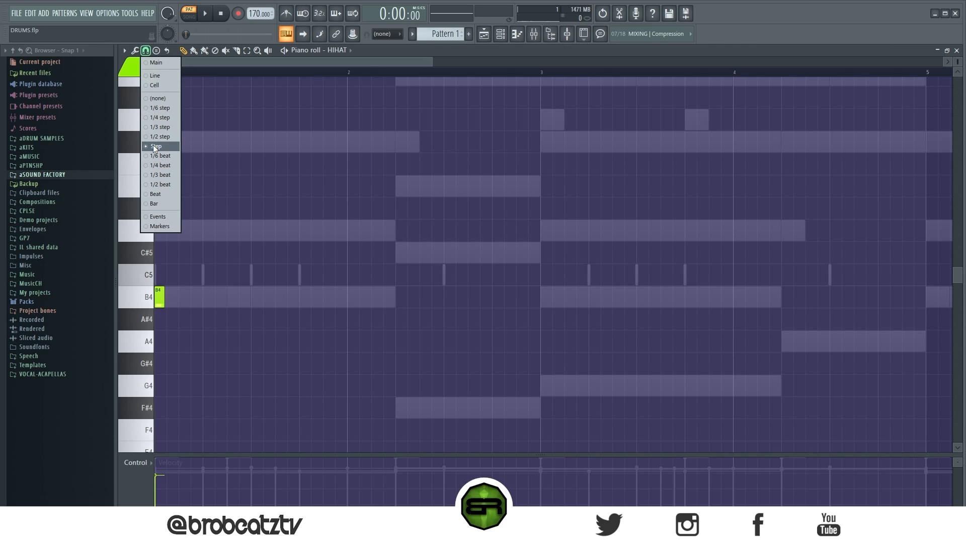
right_click(302, 207)
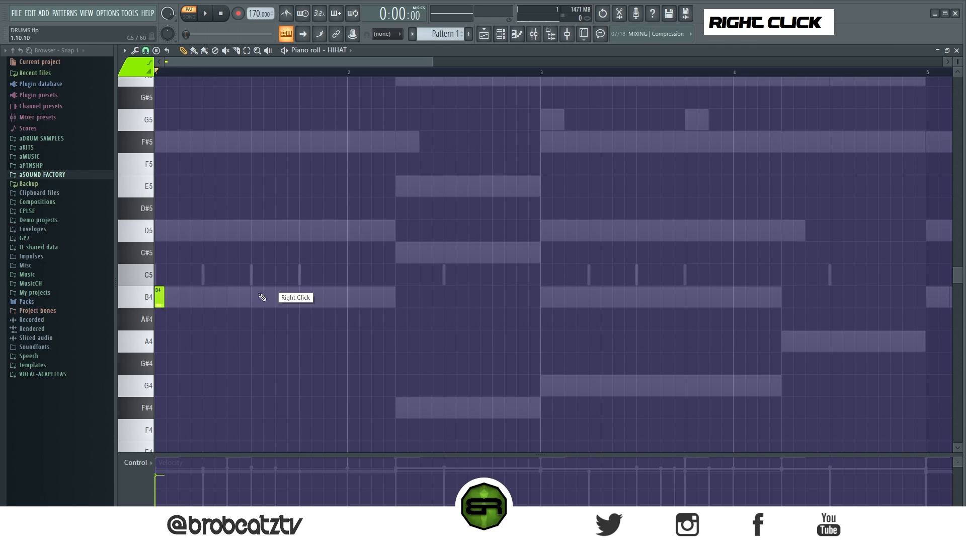
left_click(160, 300, "ctrl")
left_click(204, 303)
left_click(220, 304)
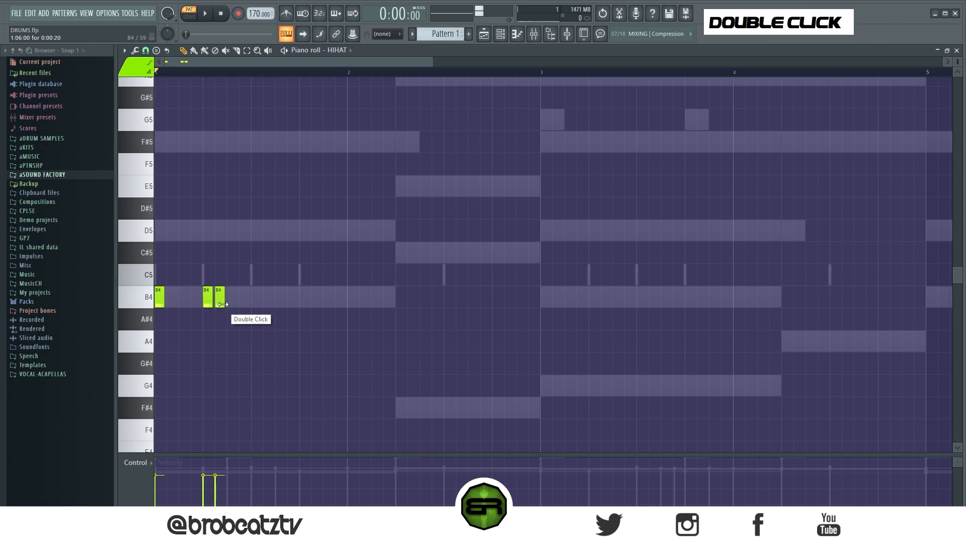
left_click(231, 304)
left_click(245, 303)
right_click(220, 292)
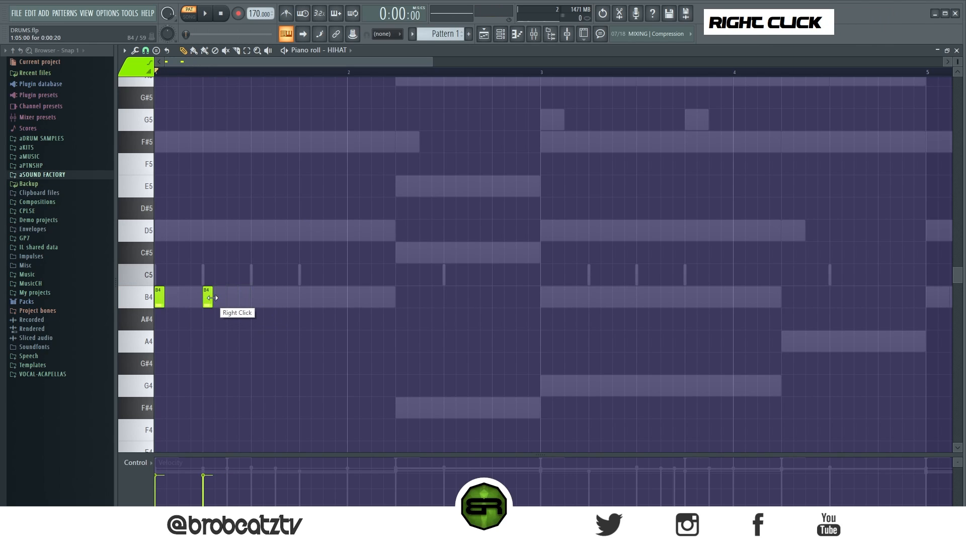
right_click(208, 297)
key("space")
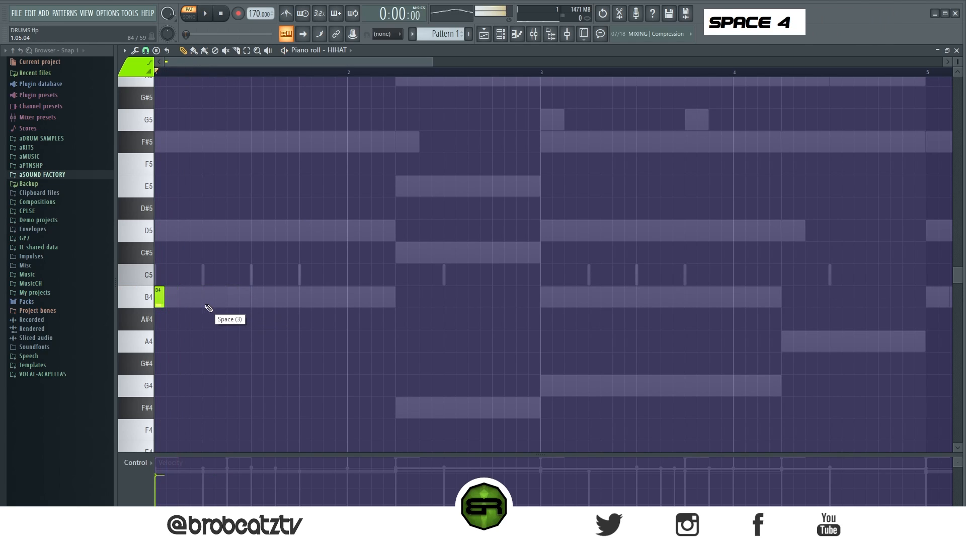
- Place B4 hi-hat notes on steps 5, 9 and 13 of bar 1, leaving three empty steps between hits
left_click(208, 298)
left_click(244, 302)
right_click(242, 301)
left_click(255, 301)
left_click(303, 301)
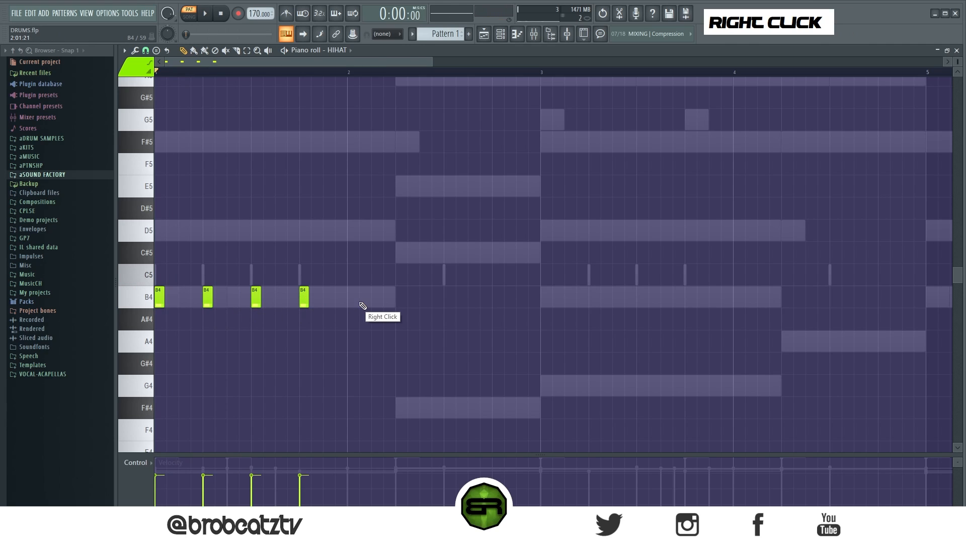
key("space")
key("space")
- Duplicate the four B4 notes from bar 1 across bars 2, 3 and 4
key("ctrl+a")
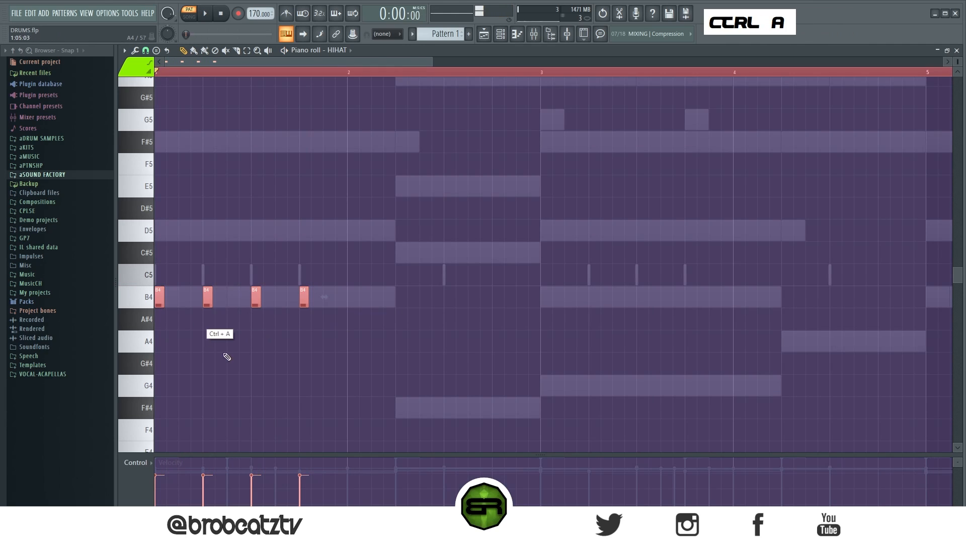
left_click_drag(160, 298, 349, 297, "shift")
key("ctrl+a")
left_click_drag(157, 299, 545, 300, "shift")
- Duplicate all B4 notes two steps forward across the four bars and slightly lower the copies' velocity
key("ctrl+a")
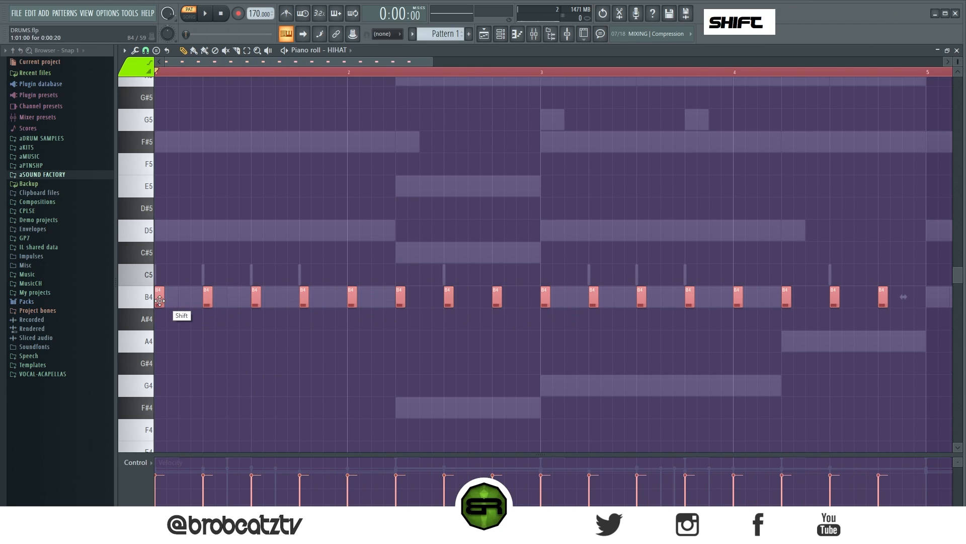
left_click_drag(160, 301, 183, 300, "shift")
scroll(184, 300, "down", 2, "alt")
key("ctrl+a")
right_click(250, 257)
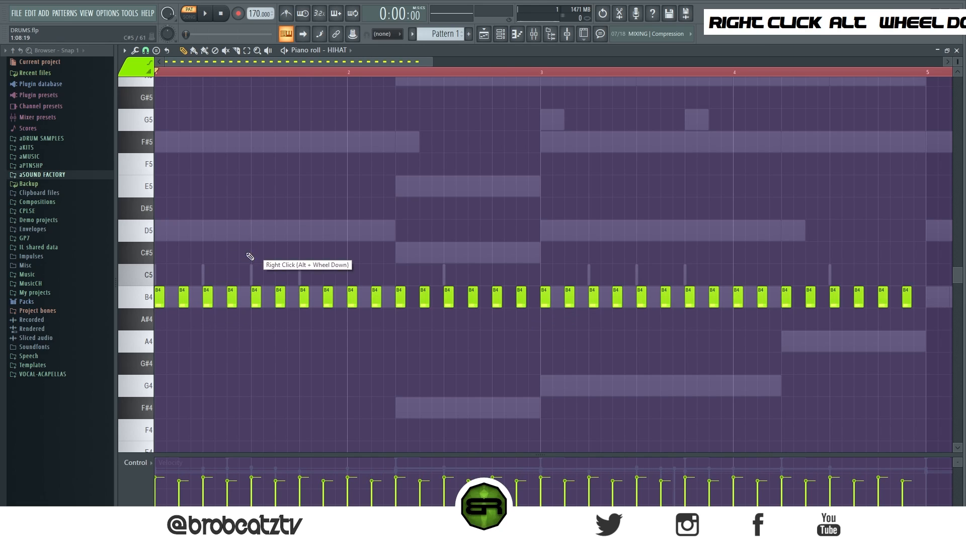
- Clear the note selection and play back the four-bar hi-hat pattern
double_click(327, 72)
key("space")
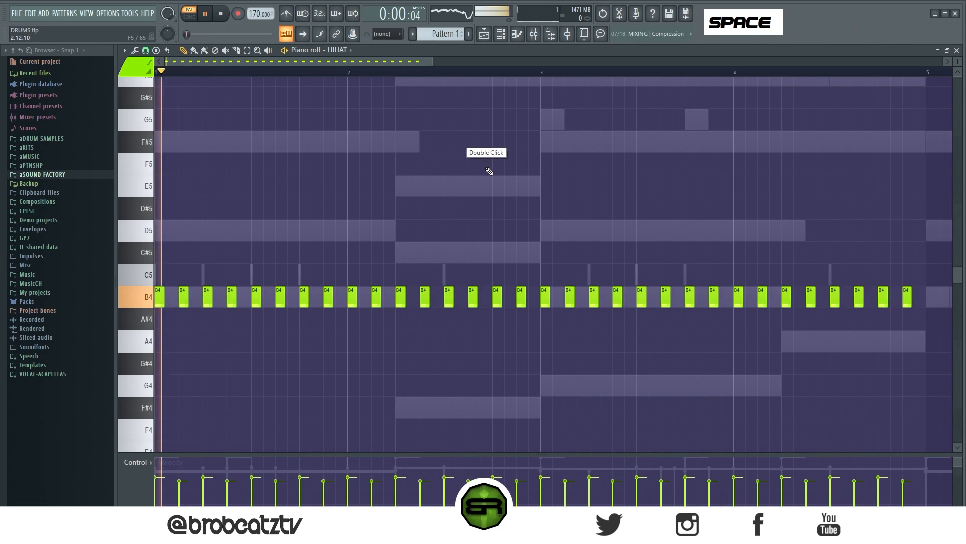
right_click(499, 162)
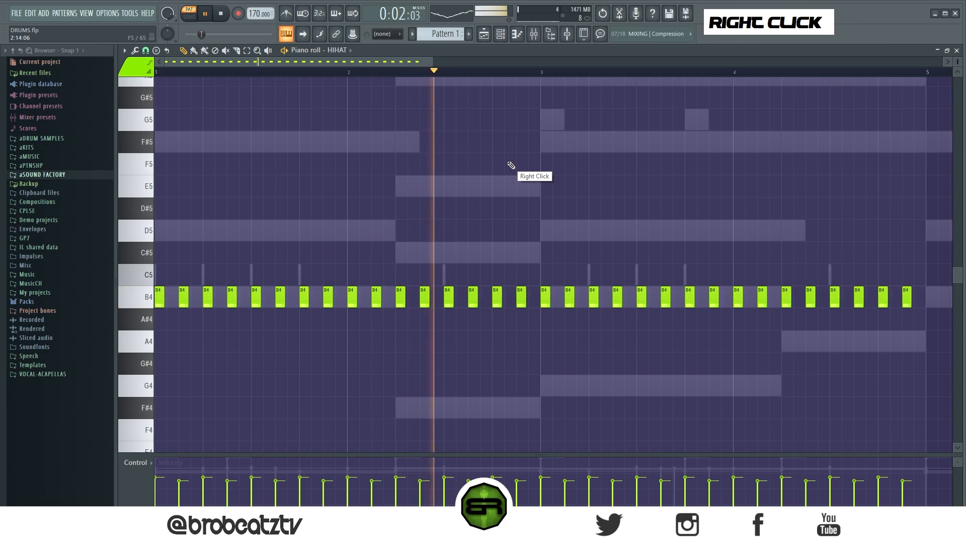
key("space")
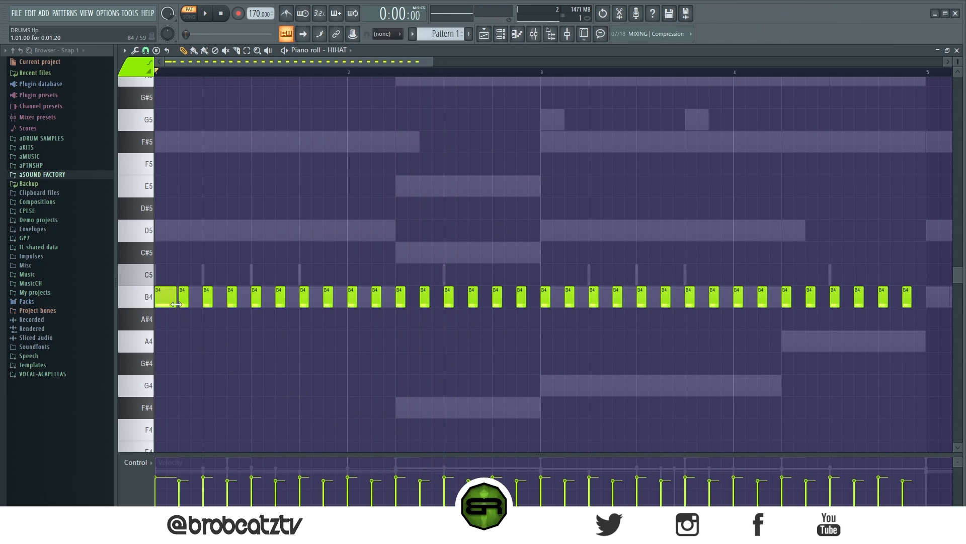
- Lengthen the first B4 note to two steps so it reaches the next hit, and preview the pattern
left_click(171, 300, "ctrl")
key("ctrl+q")
right_click(189, 248)
key("space")
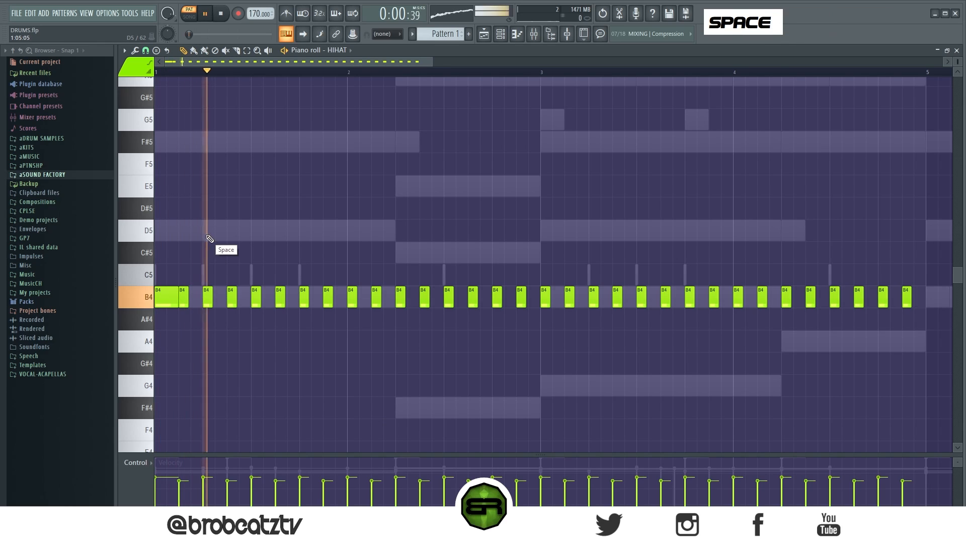
key("space")
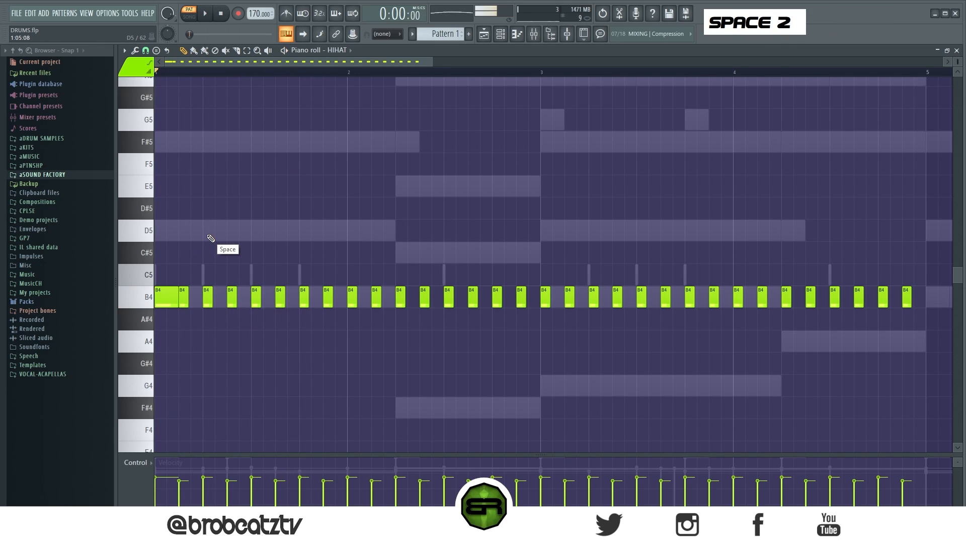
- Fill steps 13 to 16 of bar 1 with a B4 note on every step for a hi-hat roll
left_click(308, 303)
left_click(319, 303)
right_click(327, 303)
left_click(328, 303)
left_click(337, 303)
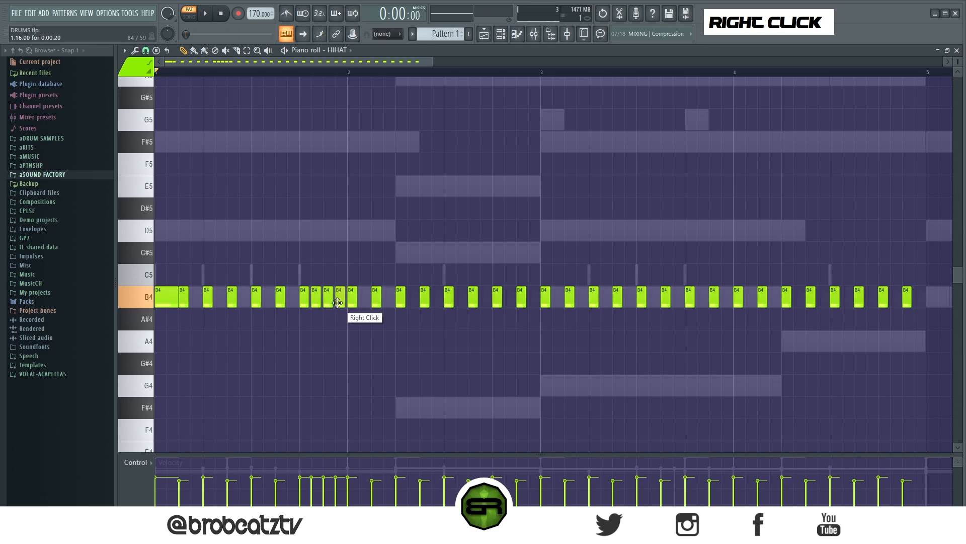
- Ramp the velocities of the four B4 notes on steps 13 to 16 of bar 1 upward
left_click_drag(296, 319, 341, 299)
mouse_move(296, 506)
left_mouse_down()
mouse_move(335, 494)
mouse_move(334, 374)
left_mouse_up()
right_click(300, 456)
mouse_move(295, 457)
left_mouse_down()
mouse_move(329, 448)
mouse_move(342, 426)
left_mouse_up()
left_click(356, 345, "ctrl")
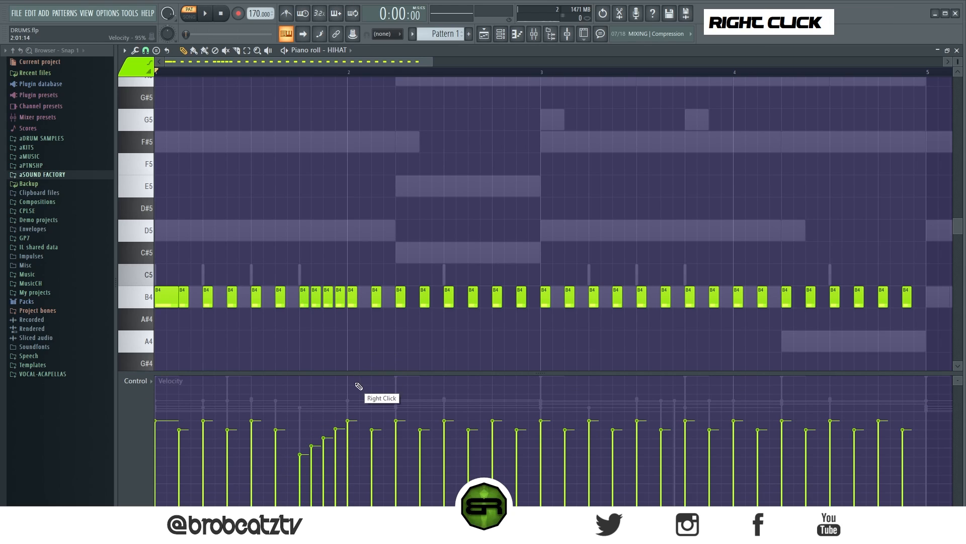
left_click_drag(357, 377, 357, 419)
- Replace the first two B4 notes of bar 2 with a D5 note and a G4 slide note, each four steps long
right_click(375, 301)
right_click(356, 301)
mouse_move(166, 297)
left_mouse_down()
mouse_move(362, 221)
mouse_move(393, 233)
mouse_move(381, 238)
left_mouse_up()
right_click(381, 237)
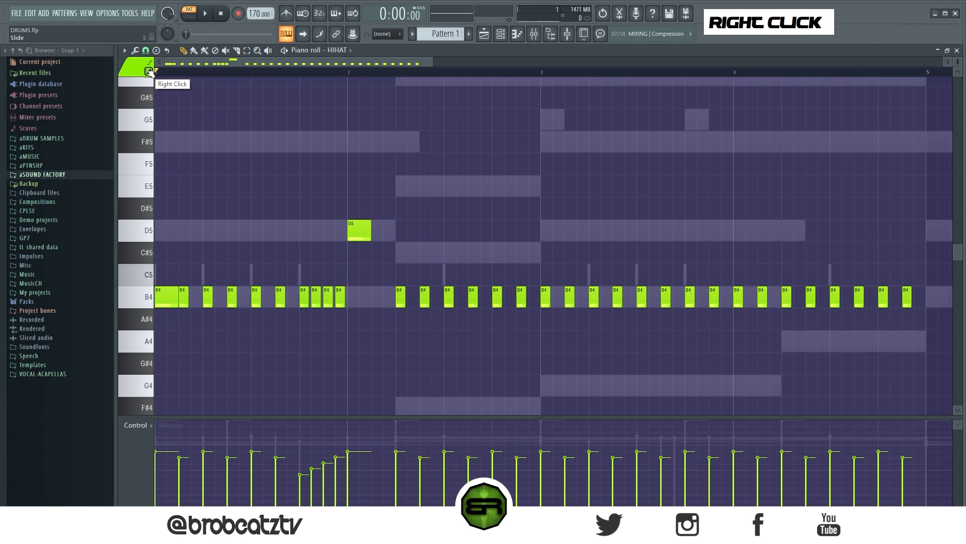
left_click(356, 384)
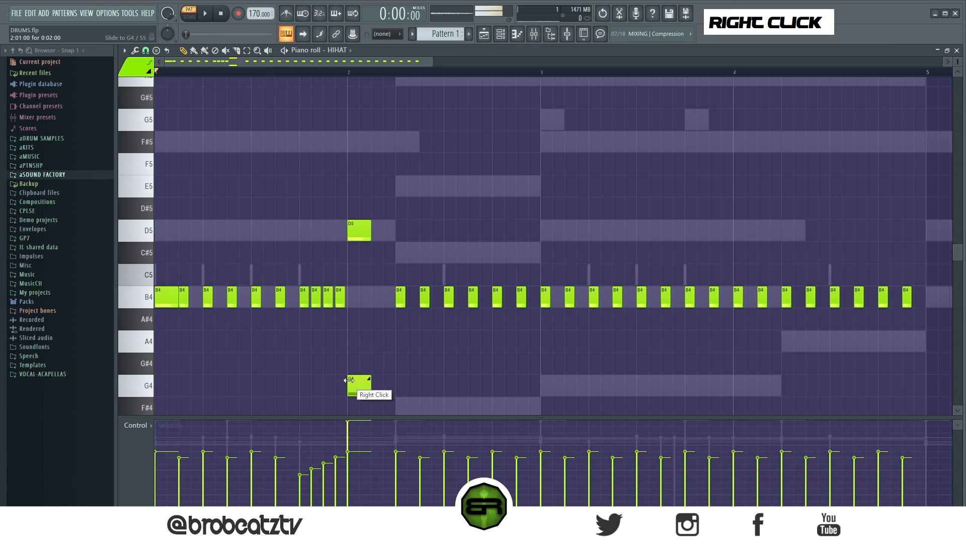
left_click_drag(372, 232, 397, 235)
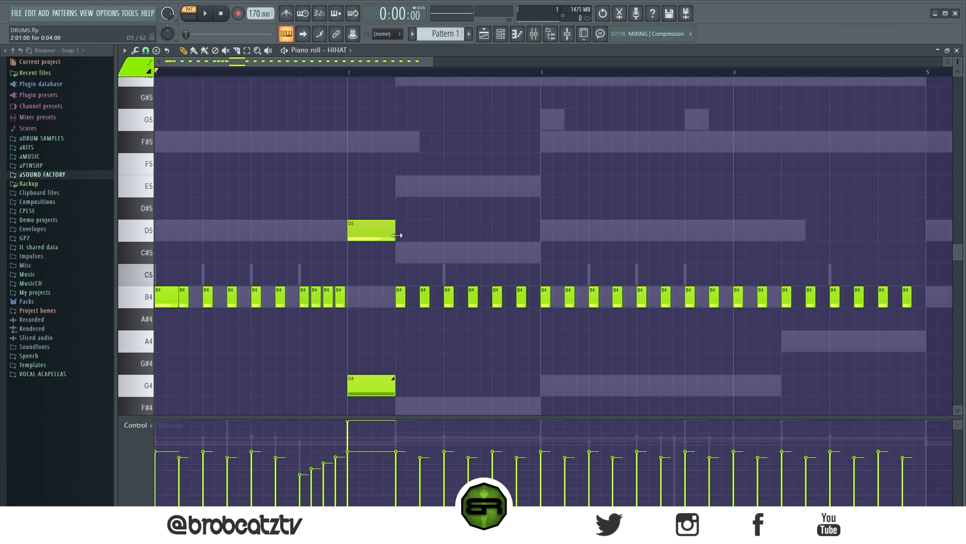
- Adjust the velocities of the D5 note and the G4 slide note to one level and preview the pattern
left_click(357, 237, "ctrl")
left_click(365, 385, "ctrl")
scroll(367, 388, "up", 7)
scroll(367, 388, "down", 4)
key("space")
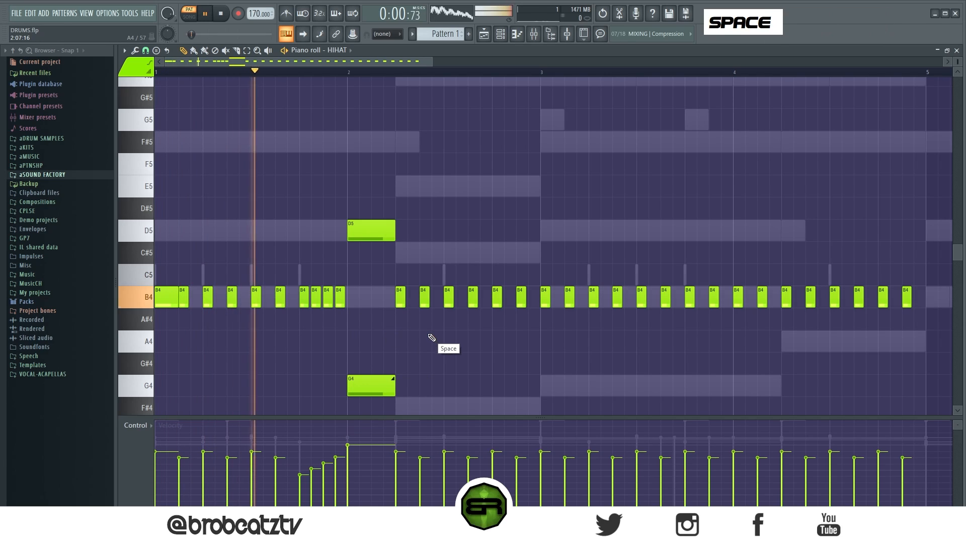
key("space")
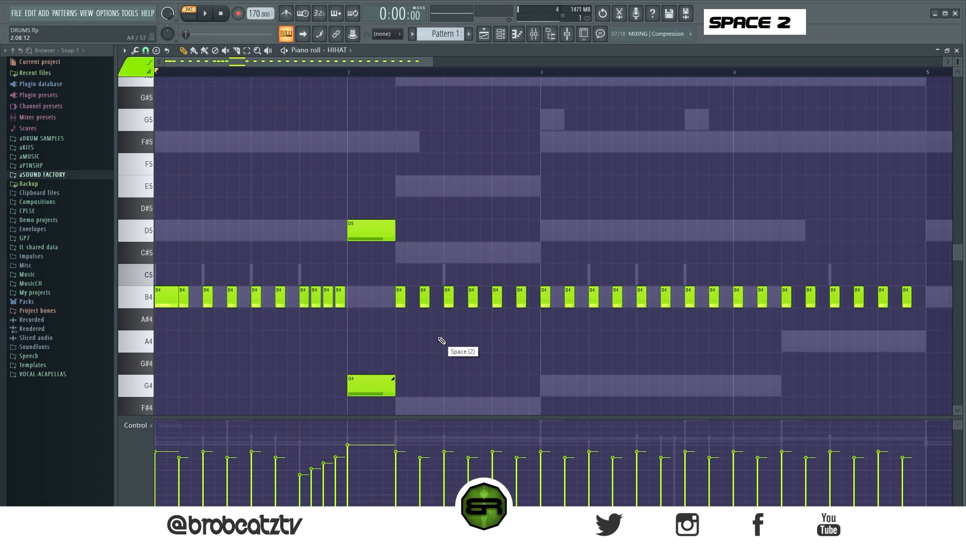
- Try chopping the D5 note at the start of bar 2 into short repeated notes with the Chopper
right_click(380, 230)
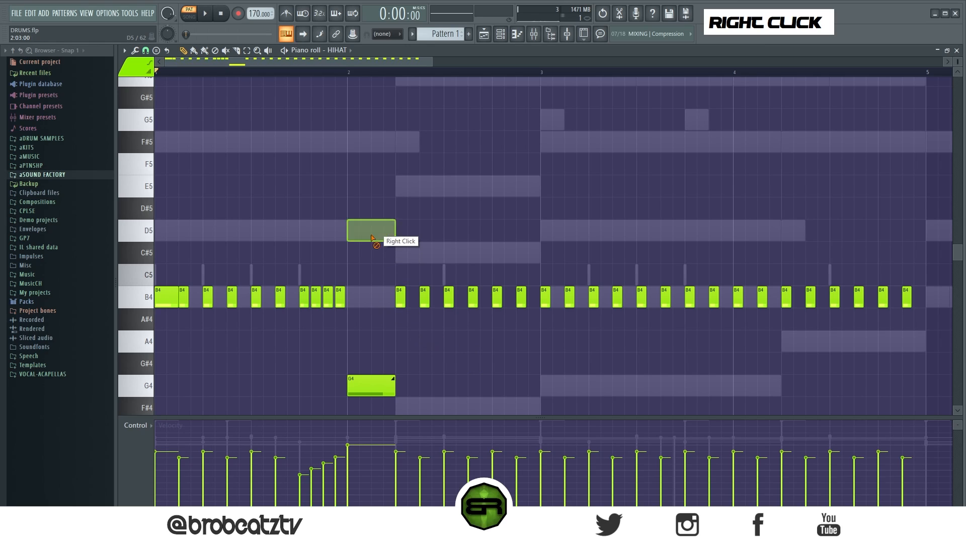
key("ctrl+z")
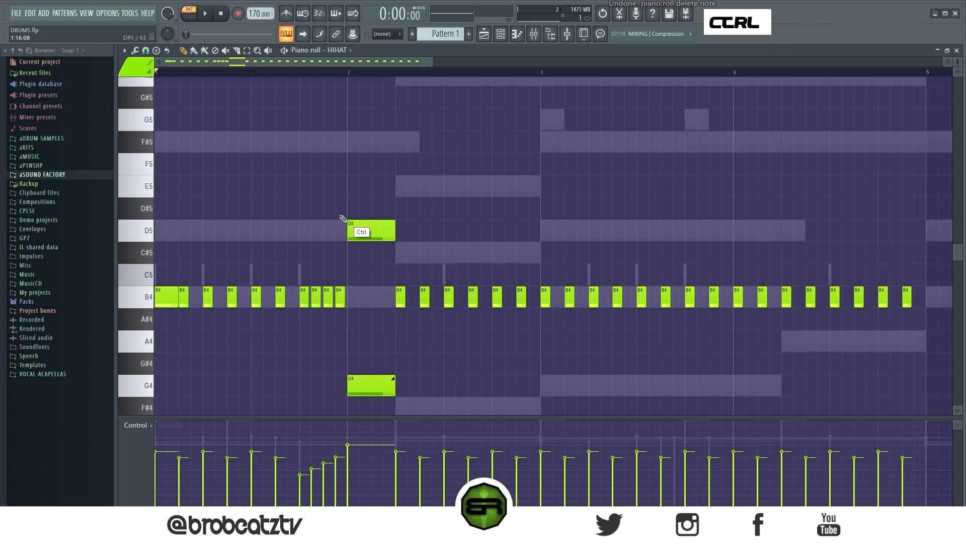
left_click_drag(340, 199, 370, 238)
key("alt+u")
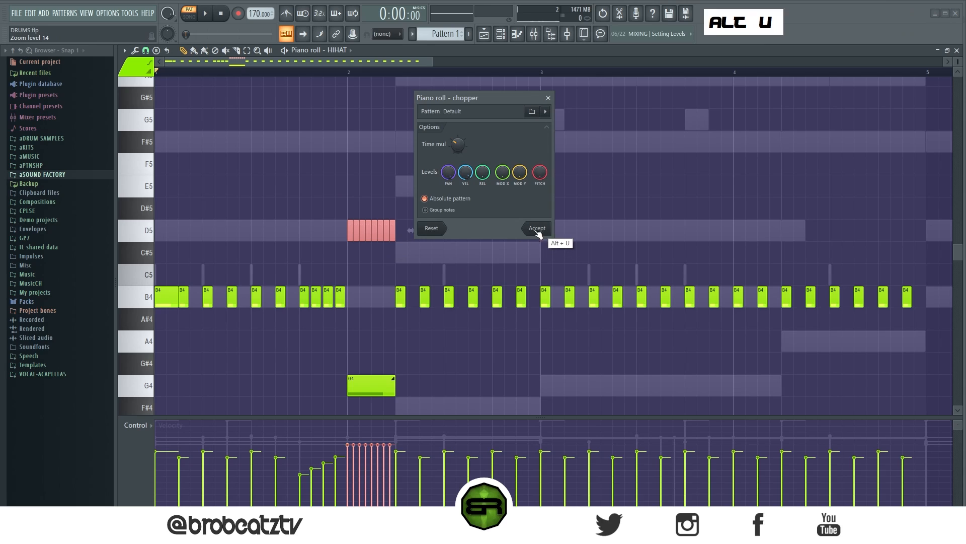
right_click(442, 242)
left_click(458, 264, "ctrl")
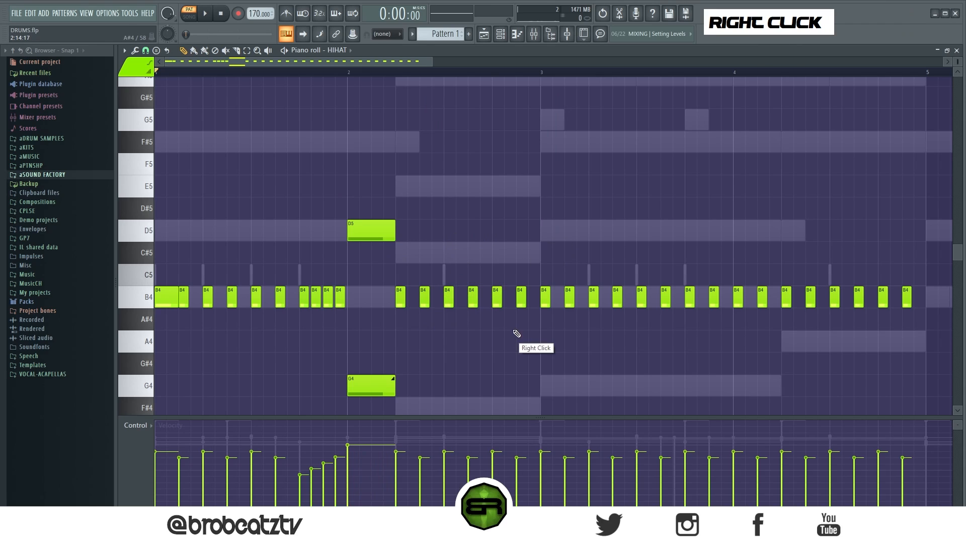
- Replace the last two B4 notes of bar 2 with a copy of the D5 note moved to G4 at step 13
right_click(521, 297)
right_click(496, 297)
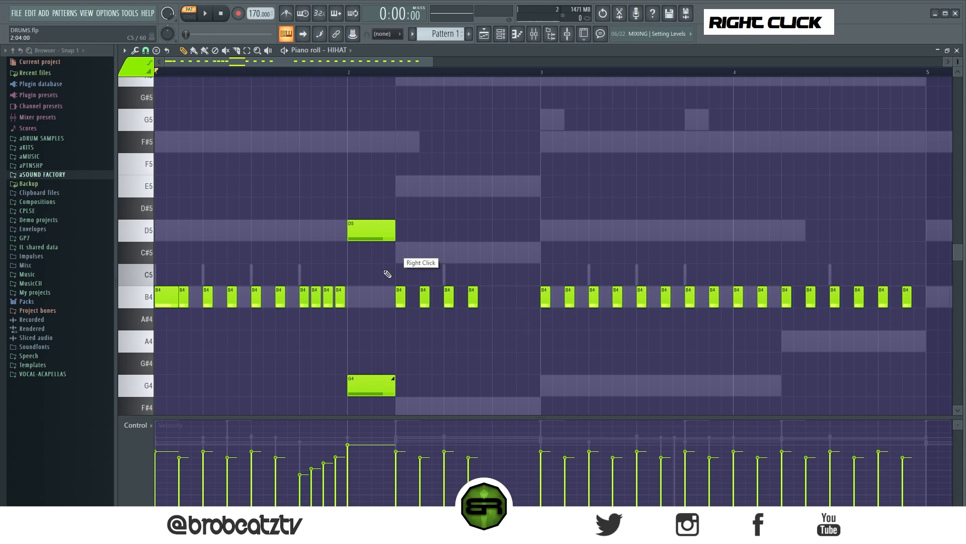
double_click(373, 230)
left_click(386, 197)
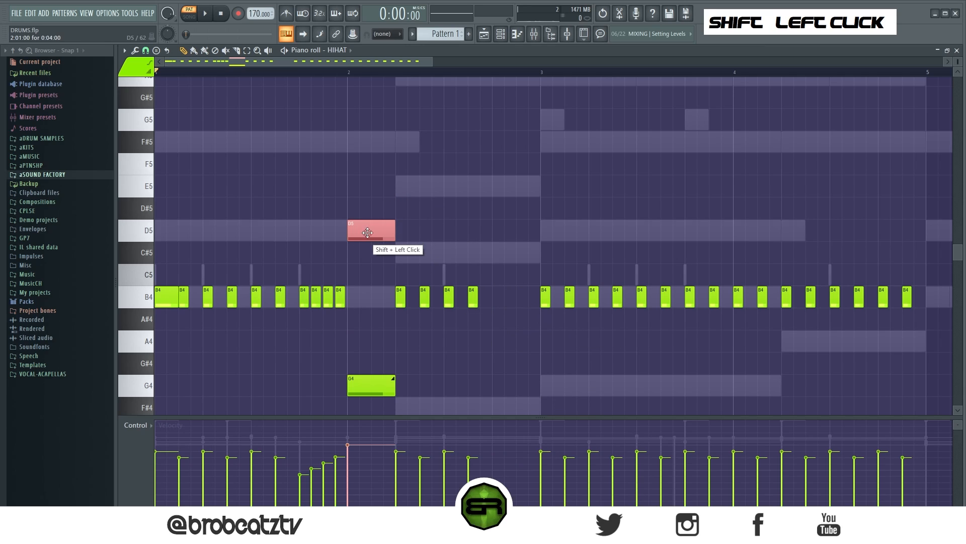
left_click(504, 385, "shift")
left_click_drag(503, 411, 509, 387)
key("space")
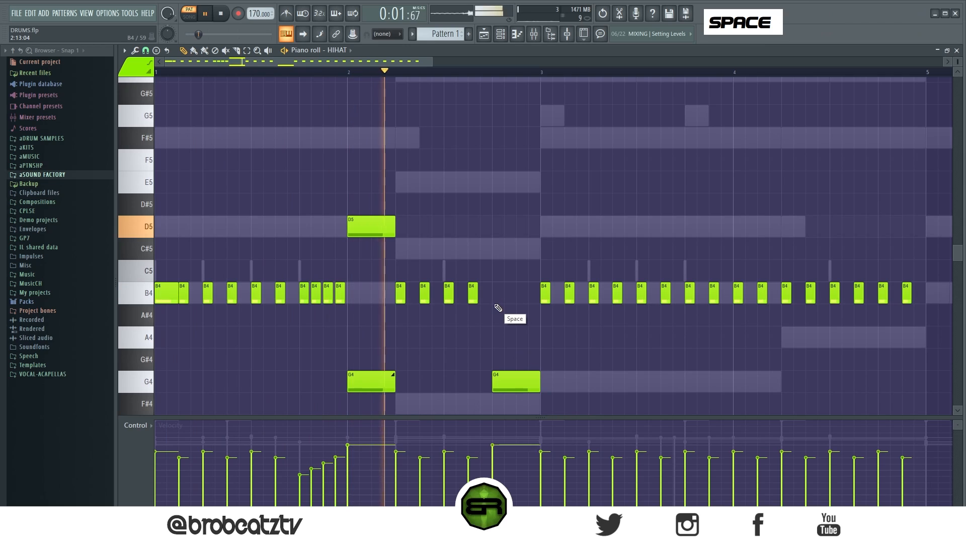
key("space")
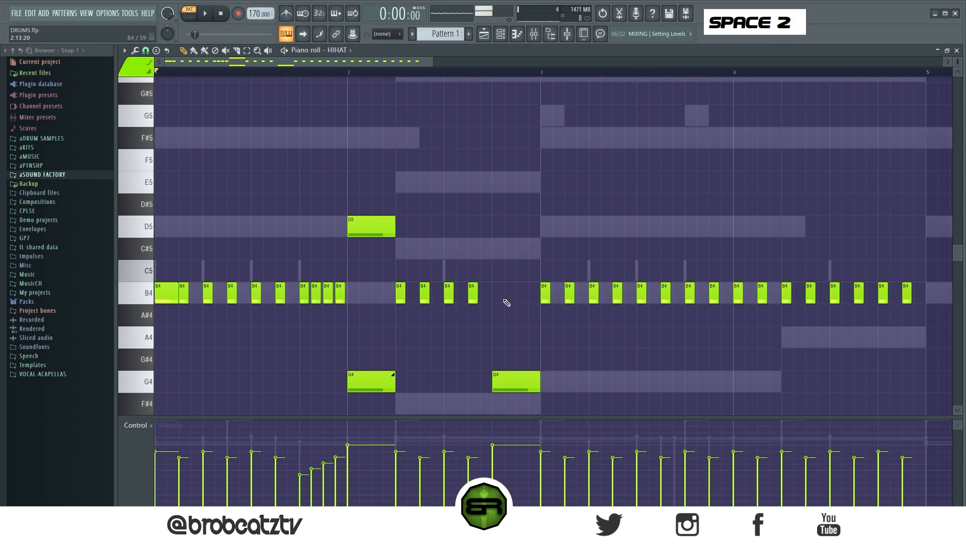
- Replace the B4 notes in bars 3 and 4 with a copy of bars 1 and 2 and preview the hi-hat pattern
scroll(450, 78, "down", 2)
left_click_drag(801, 262, 470, 302, "ctrl")
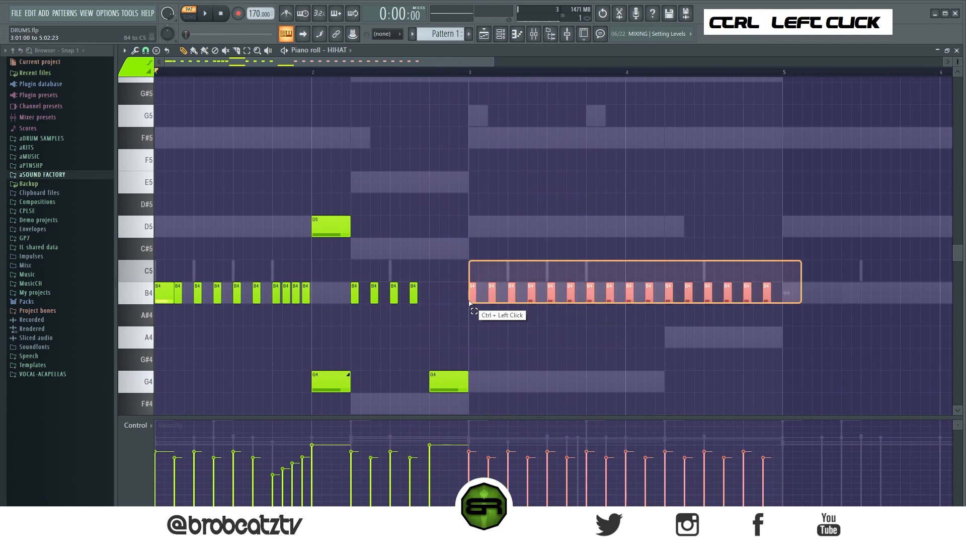
key("Delete")
key("ctrl+a")
left_click_drag(163, 294, 484, 289, "shift")
right_click(440, 205)
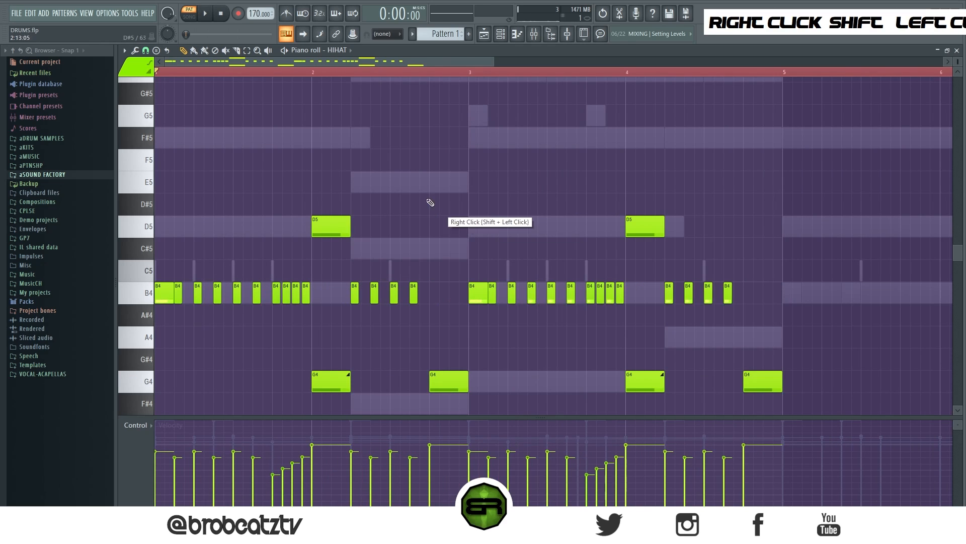
double_click(294, 75)
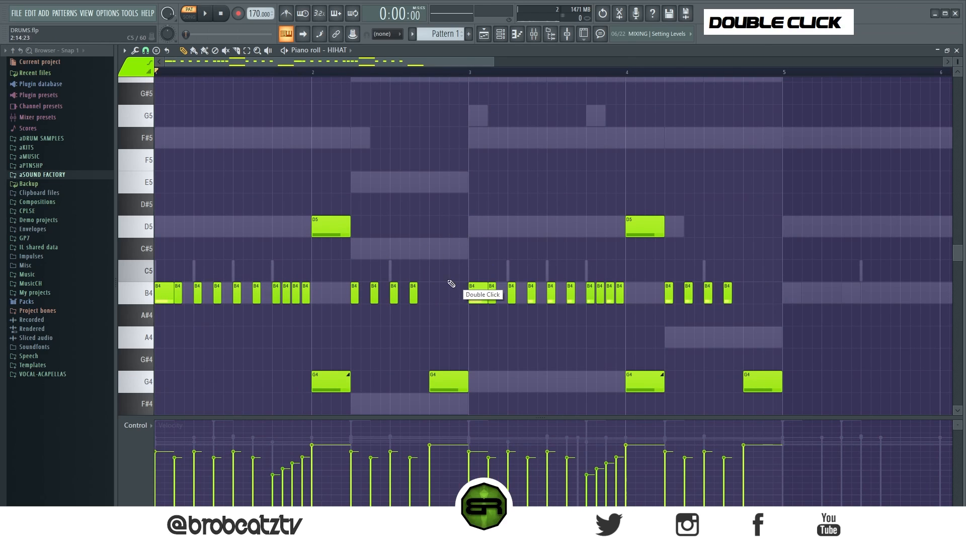
key("space")
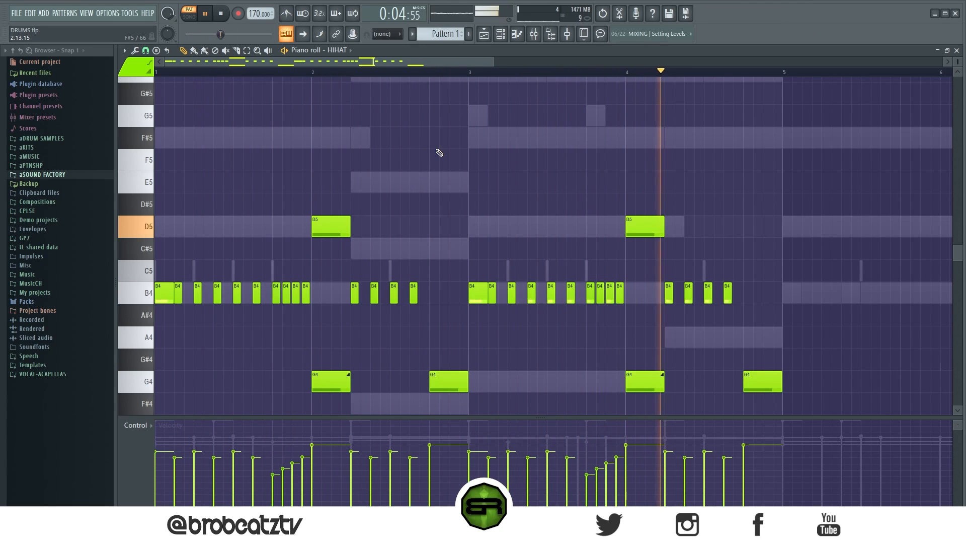
key("space")
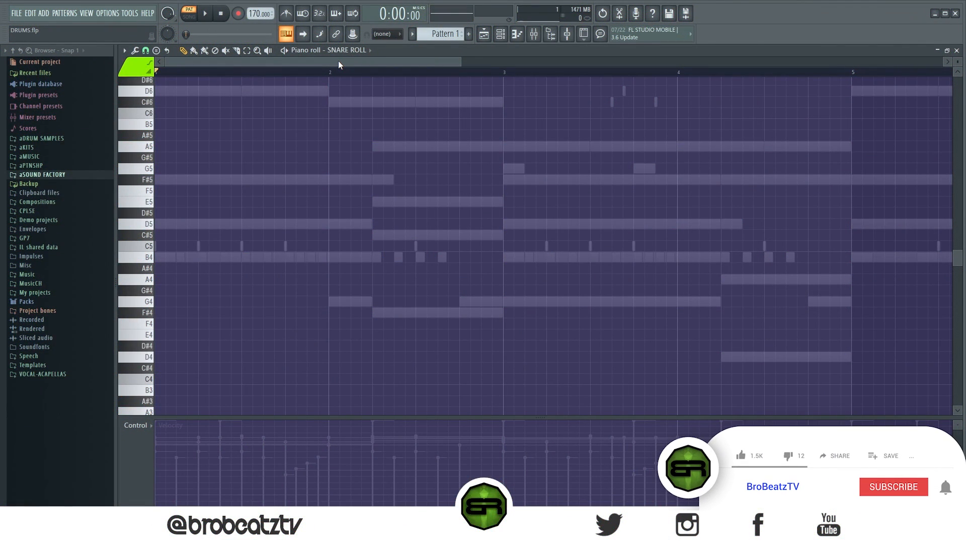
- Try a short C5 snare roll note at step 9 and at step 15 of bar 1, previewing each position
scroll(266, 287, "up", 3)
left_click(247, 281, "alt")
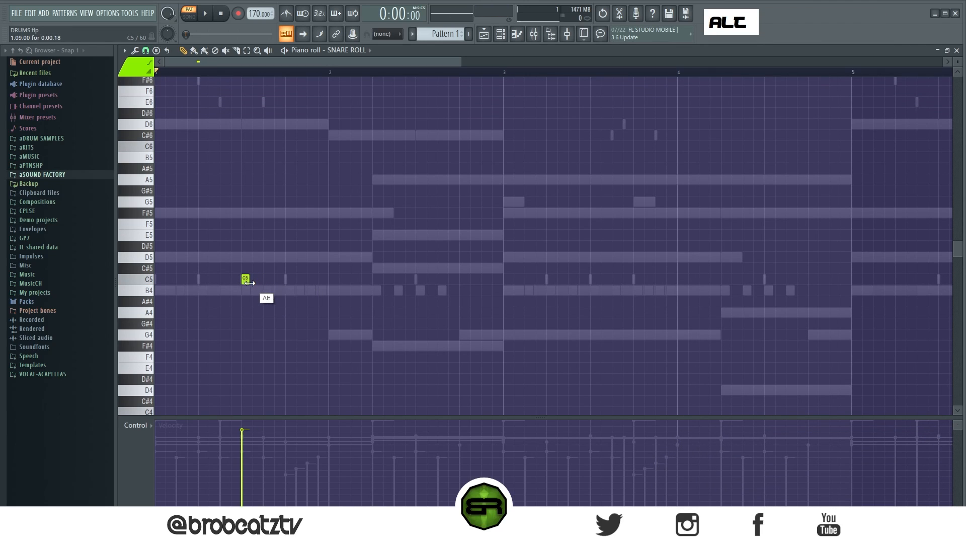
key("space")
key("space")
right_click(305, 282)
left_click(308, 280)
key("space")
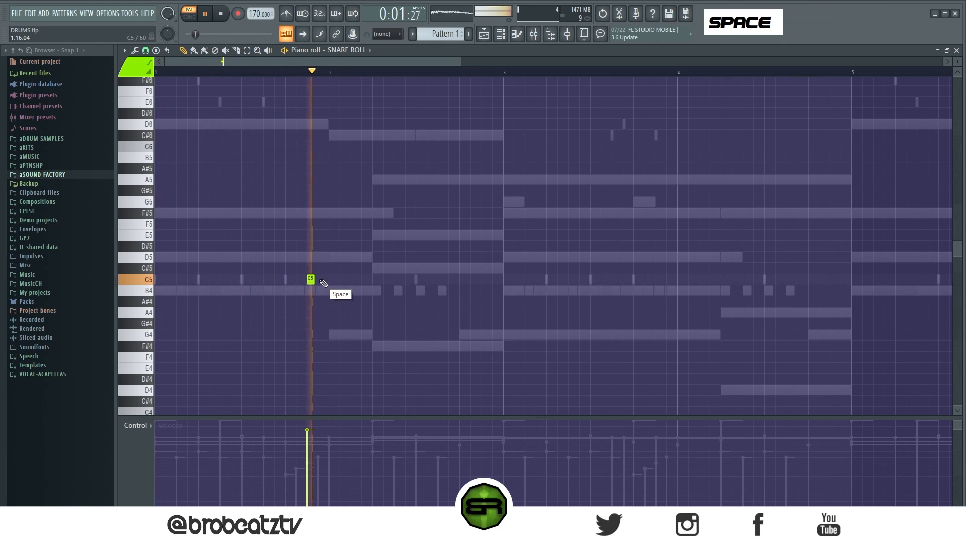
right_click(313, 280)
- Place C5 snare notes at step 3 of bar 2, steps 7 and 15 of bar 3, and steps 3, 7 and 13 of bar 4
key("space")
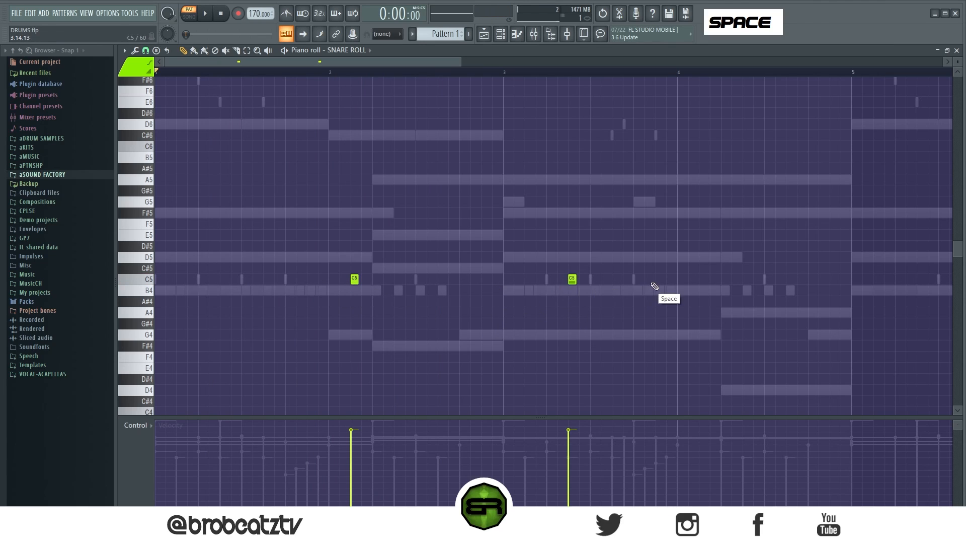
left_click(746, 278)
key("space")
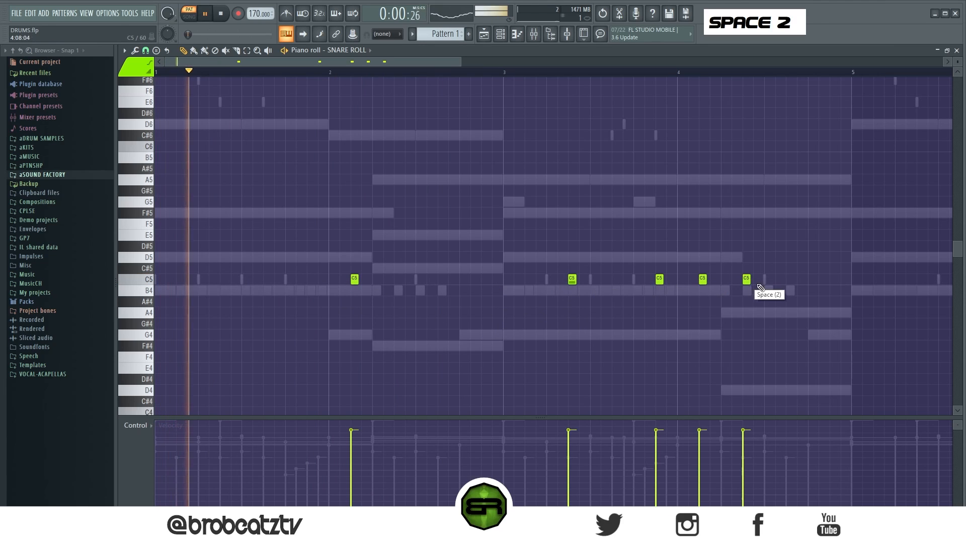
left_click(812, 278)
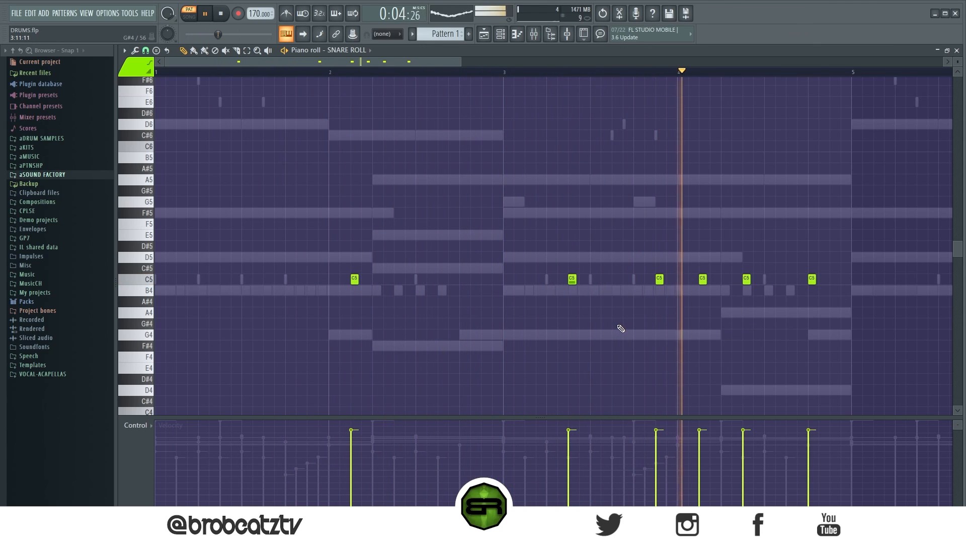
key("space")
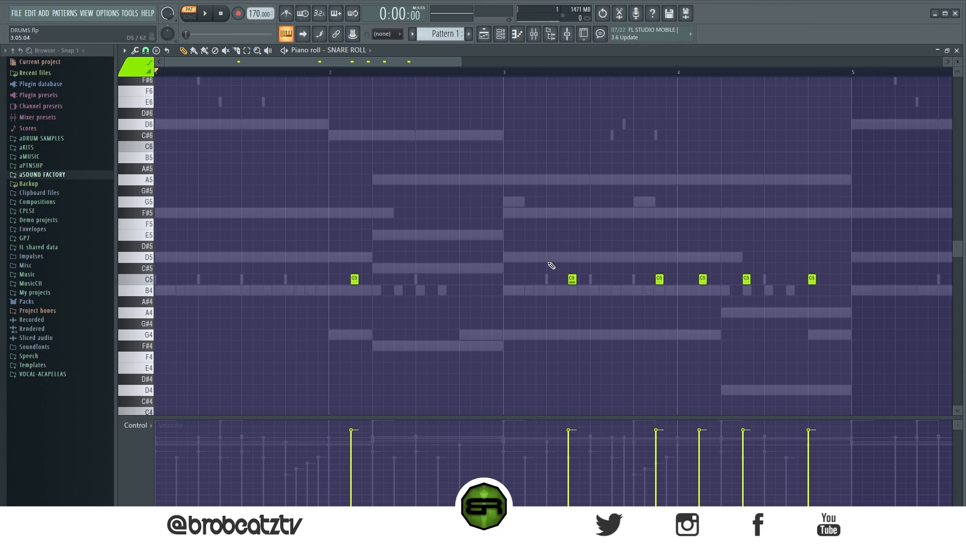
left_click_drag(320, 241, 832, 327)
left_click(693, 312, "ctrl")
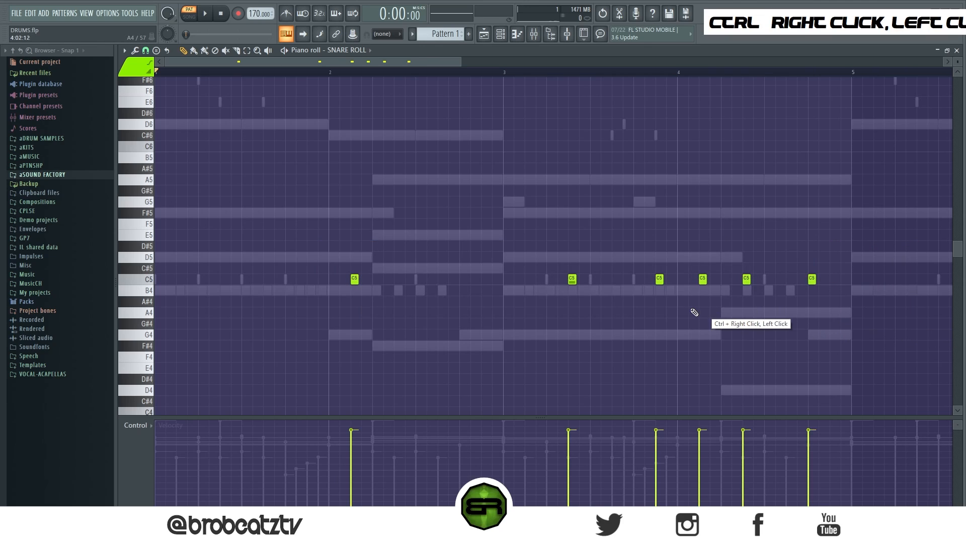
left_click_drag(844, 253, 584, 322)
right_click(592, 303)
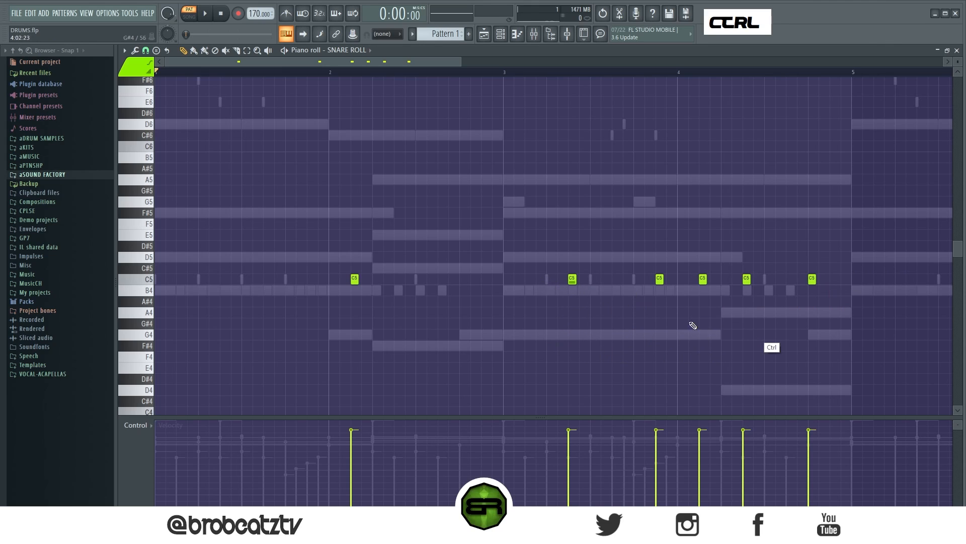
- Move the bar 4 snare notes at step 7 to G4 and step 13 to F#5, lengthening both to almost two steps
left_click_drag(747, 281, 747, 318)
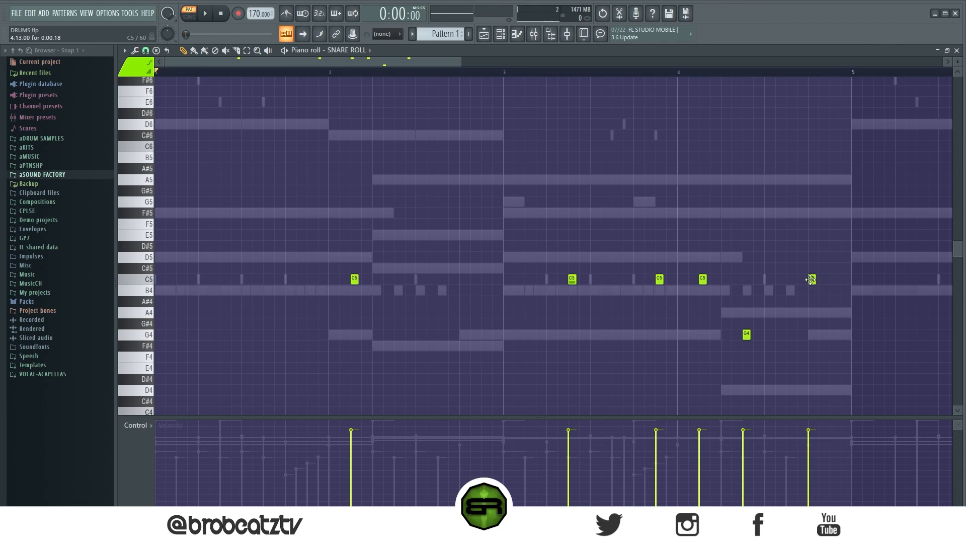
left_click_drag(861, 192, 761, 339)
right_click(763, 345)
left_click(755, 336)
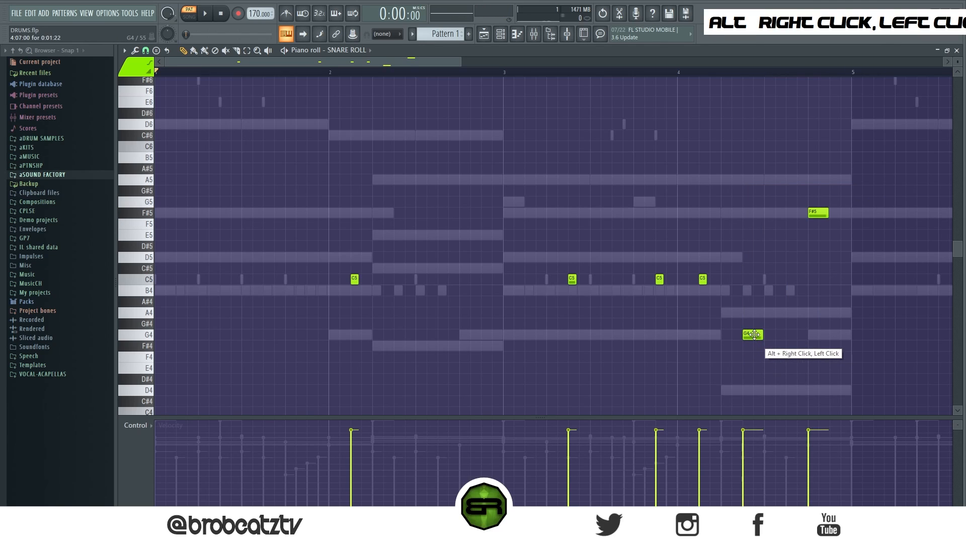
left_click(779, 347)
left_click(807, 368)
right_click(813, 368)
right_click(785, 345)
- Raise the G4 snare note at step 7 of bar 4 to A4, trim its length slightly and preview the roll
key("space")
right_click(766, 193)
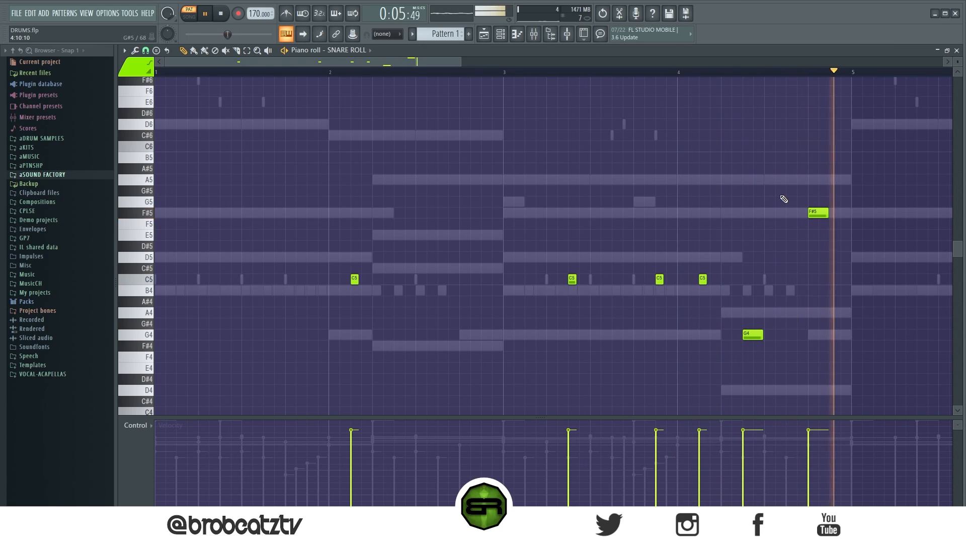
key("space")
left_click_drag(753, 335, 755, 311)
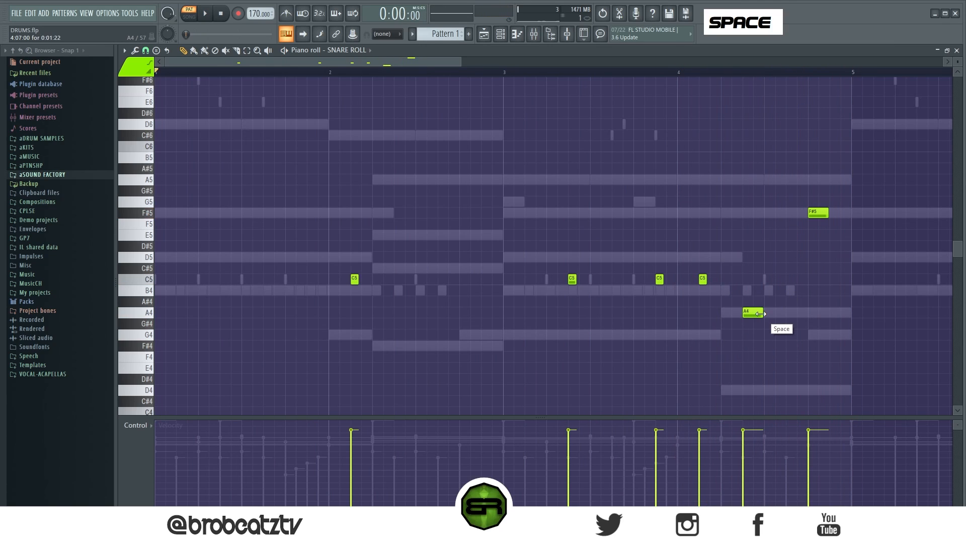
key("space")
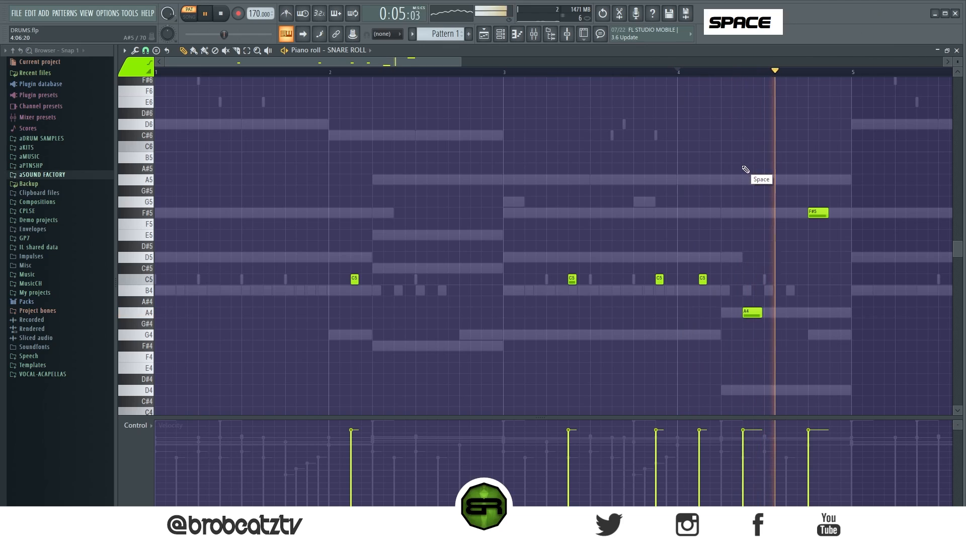
left_click(819, 213, "alt")
key("space")
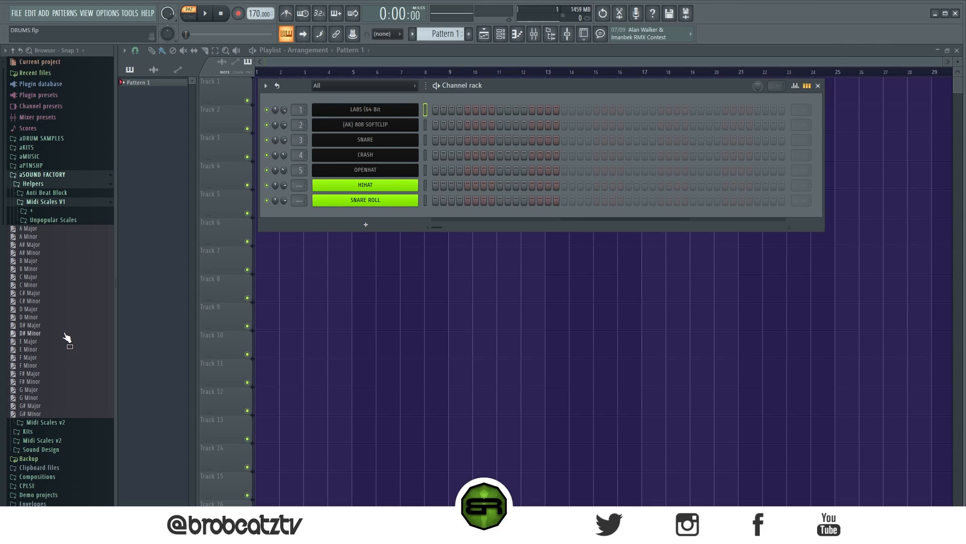
- Load the B Minor MIDI scale into a new channel and open the piano roll of the LABS channel
left_click_drag(31, 272, 394, 96)
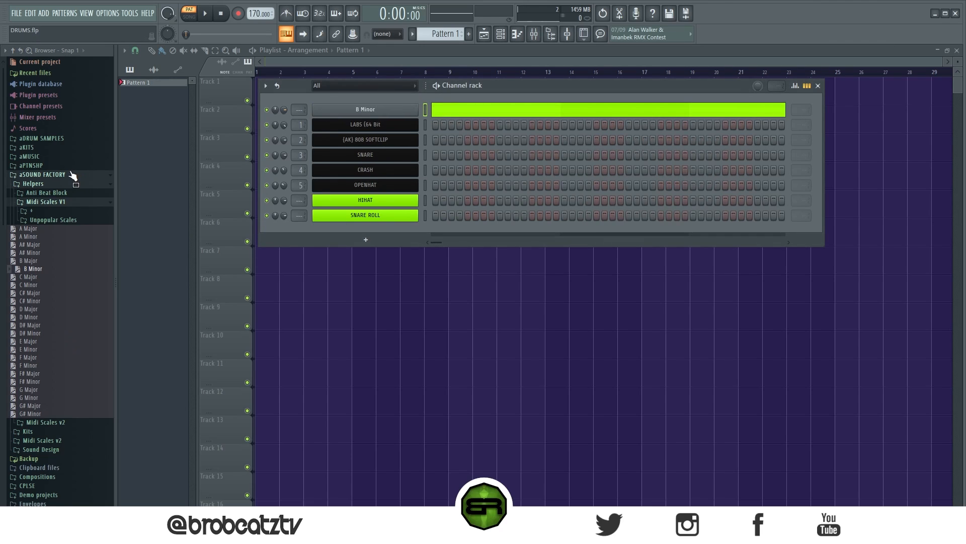
left_click(70, 176)
right_click(407, 125)
left_click(446, 125)
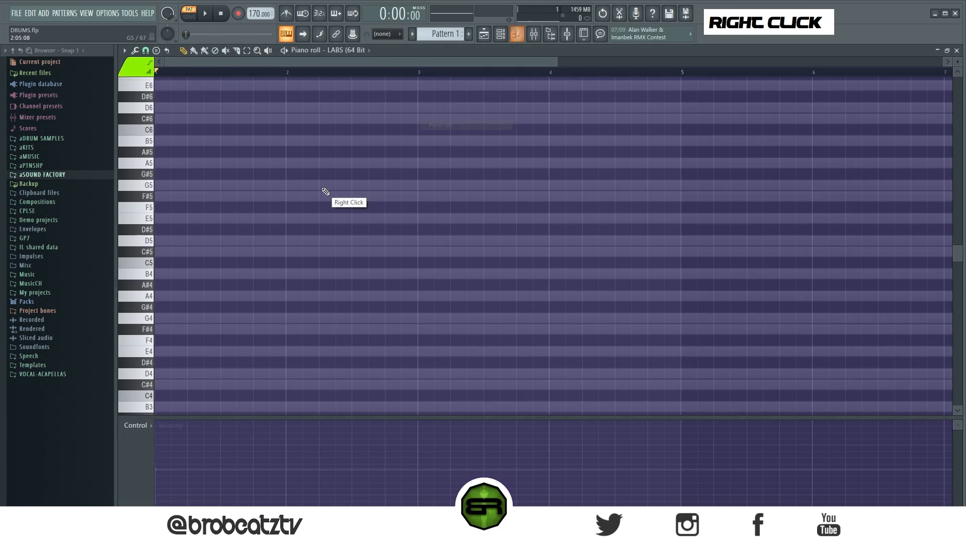
left_click_drag(960, 63, 961, 58)
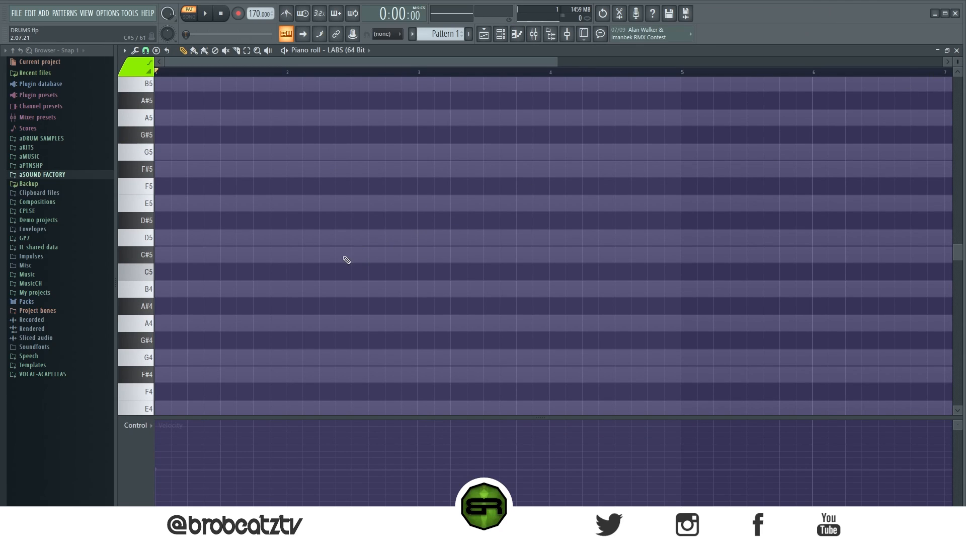
- Draw a one-bar B minor chord with B4, D5 and F#5 notes in bar 1 and preview it
left_click(211, 290)
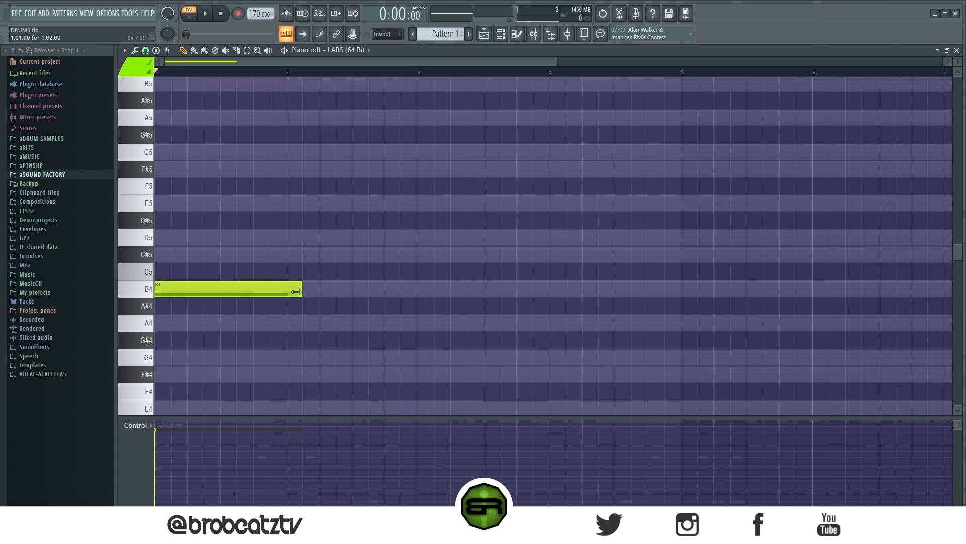
left_click_drag(191, 236, 175, 237)
left_click(177, 169)
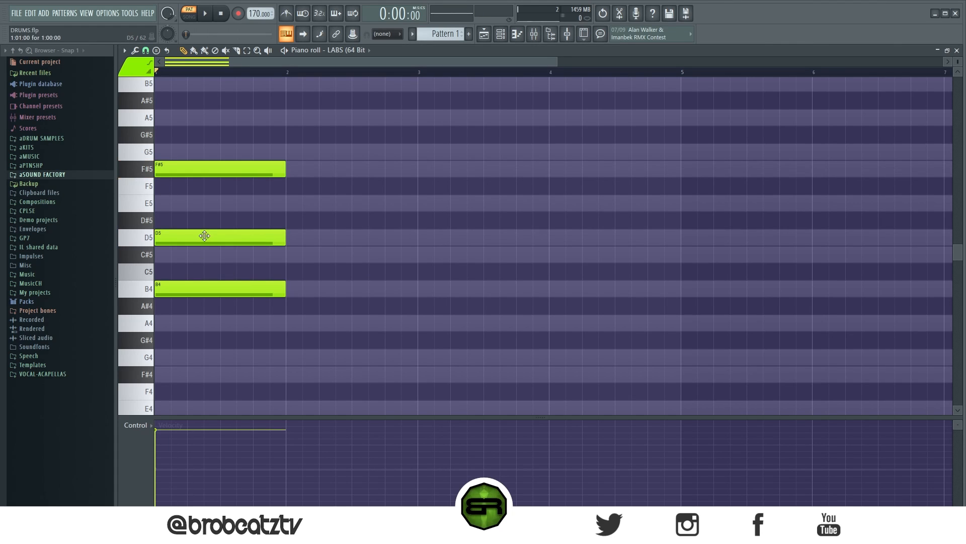
scroll(212, 252, "up", 1)
key("space")
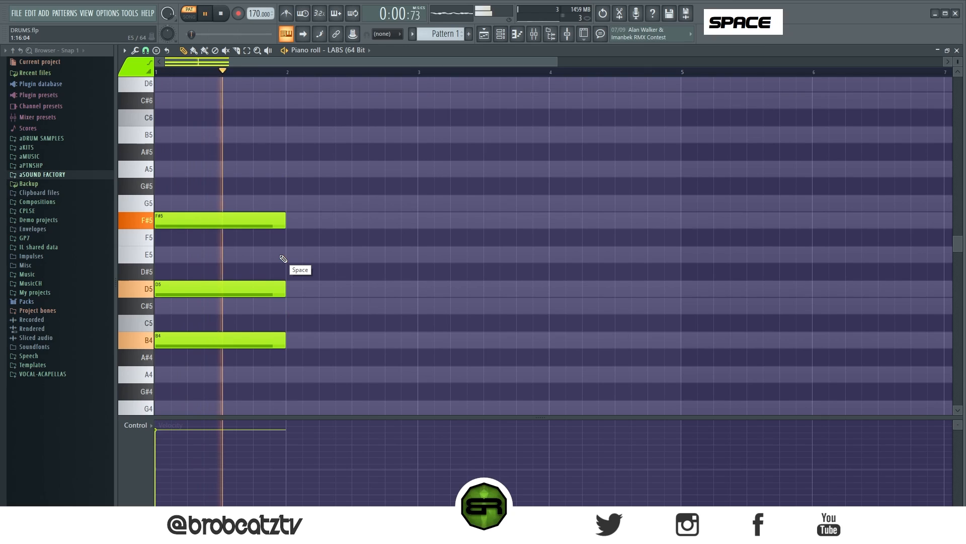
key("space")
- Lengthen the B4, D5 and F#5 chord notes to one and a quarter bars
left_click(279, 318, "ctrl")
left_click_drag(285, 289, 319, 290)
right_click(232, 274)
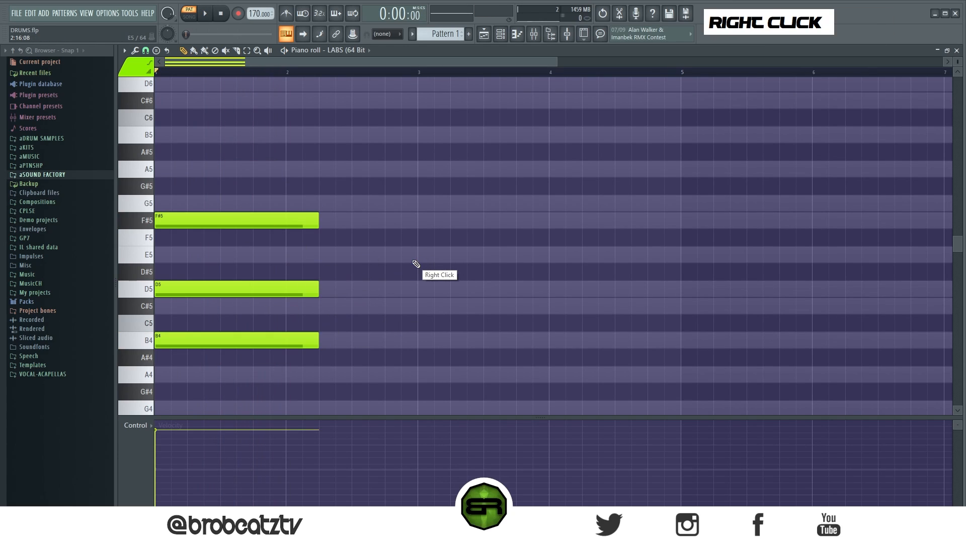
- Lower the F#5 note of the first chord one octave to F#4
left_click_drag(226, 200, 312, 227)
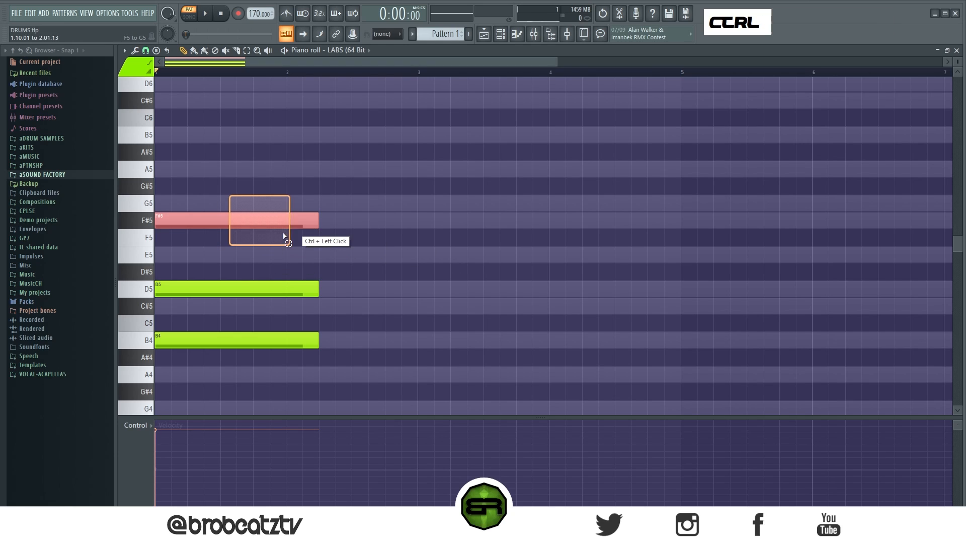
left_click(227, 290, "ctrl+shift")
left_click(231, 339, "ctrl+shift")
left_click_drag(253, 196, 302, 234, "ctrl")
key("ctrl+Down")
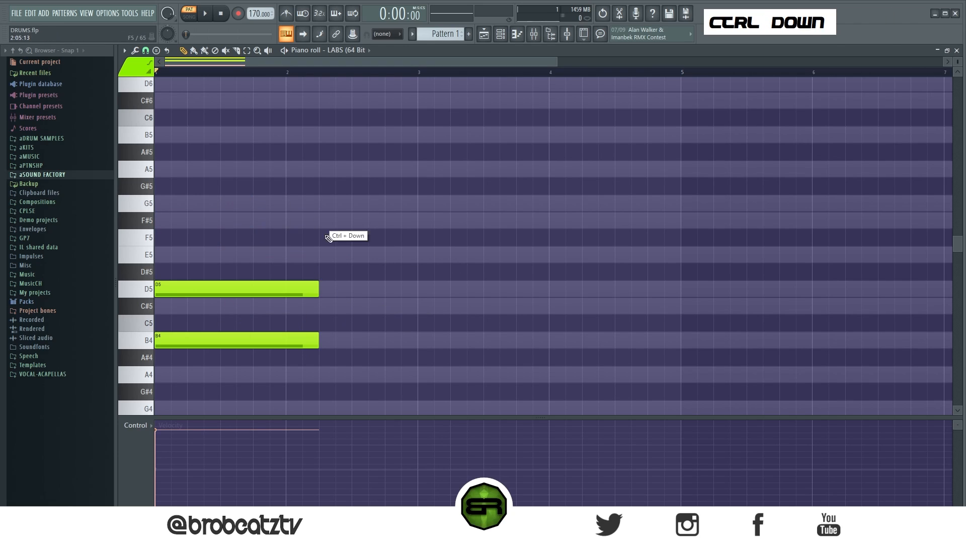
scroll(322, 324, "down", 2)
left_click_drag(247, 322, 509, 320)
- Raise the F#4 note of the first chord one octave to F#5
right_click(433, 282)
left_click_drag(252, 187, 217, 192)
right_click(309, 235, "alt")
left_click_drag(485, 327, 176, 326)
left_click(190, 326, "ctrl")
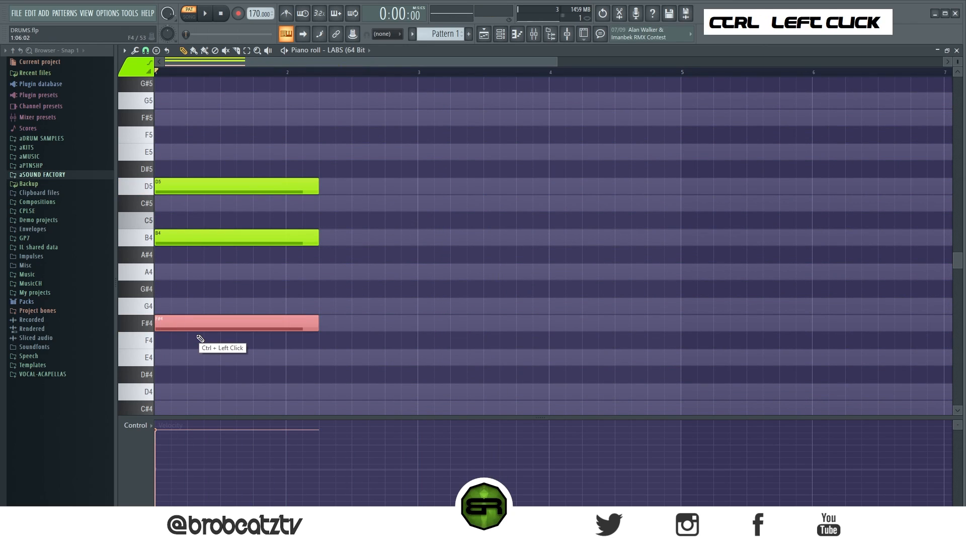
key("ctrl+Up")
right_click(367, 315)
scroll(362, 321, "up", 2)
left_click_drag(328, 221, 189, 326)
- Try C#5 and E5 notes in the first chord and delete both again
right_click(184, 314)
left_click(174, 306)
left_click(165, 256)
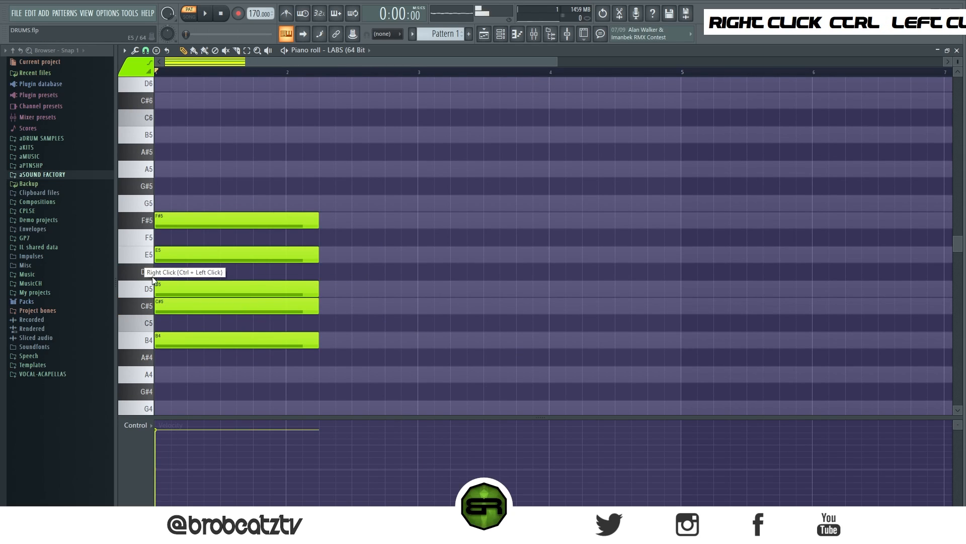
right_click(207, 306)
right_click(222, 256)
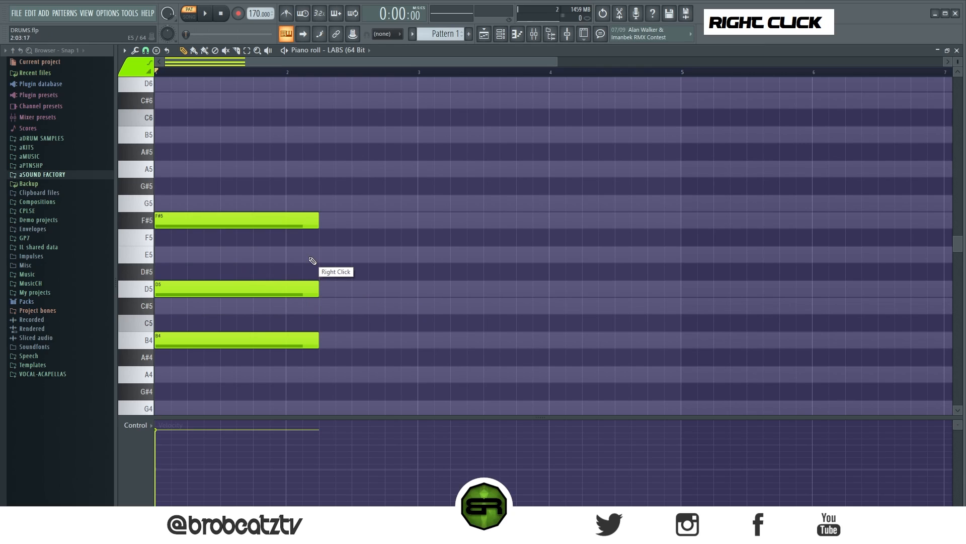
- Draw an E5 note from step 5 of bar 2 to the end of that bar
left_click(323, 254)
left_click_drag(480, 260, 417, 269)
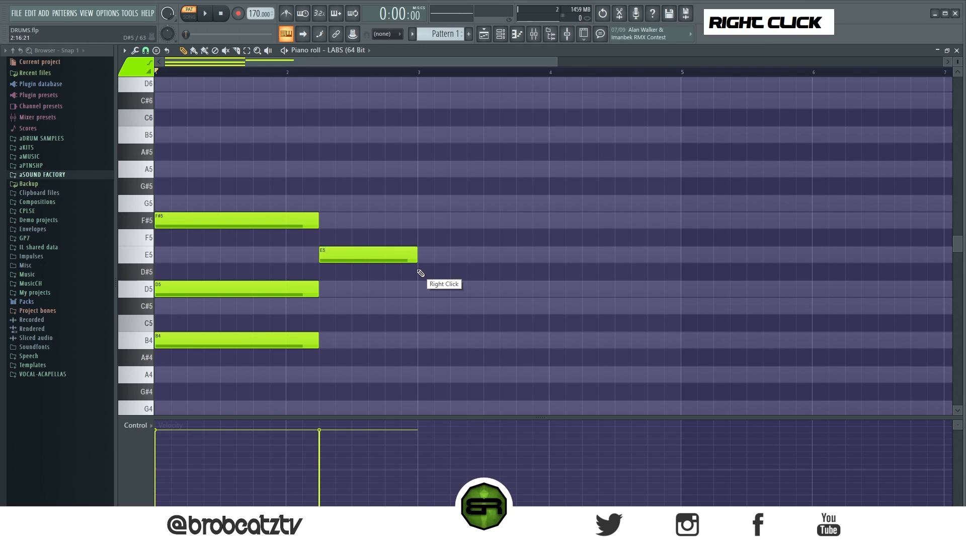
- Try copies of the bar 2 E5 note at G5 and B5 and delete both again
left_click(341, 259, "ctrl")
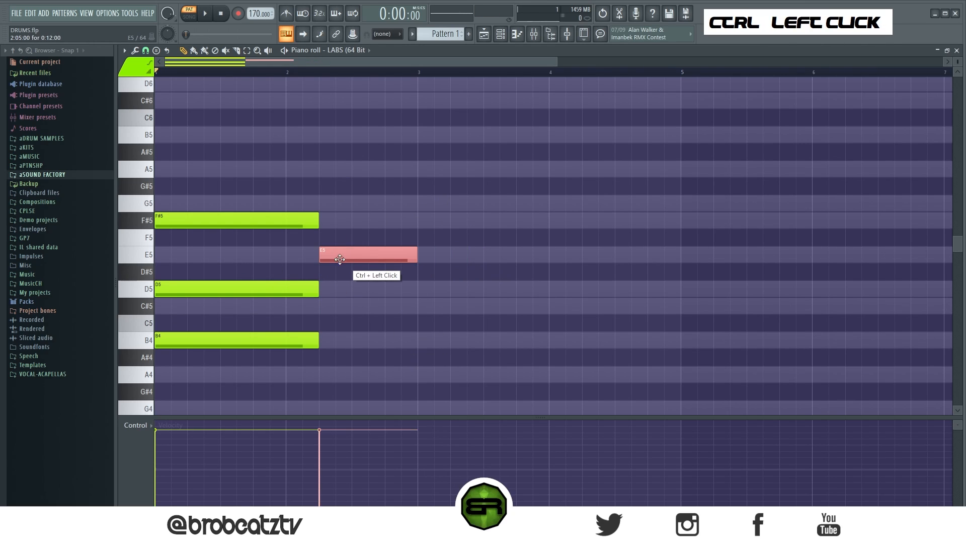
left_click_drag(335, 256, 340, 134)
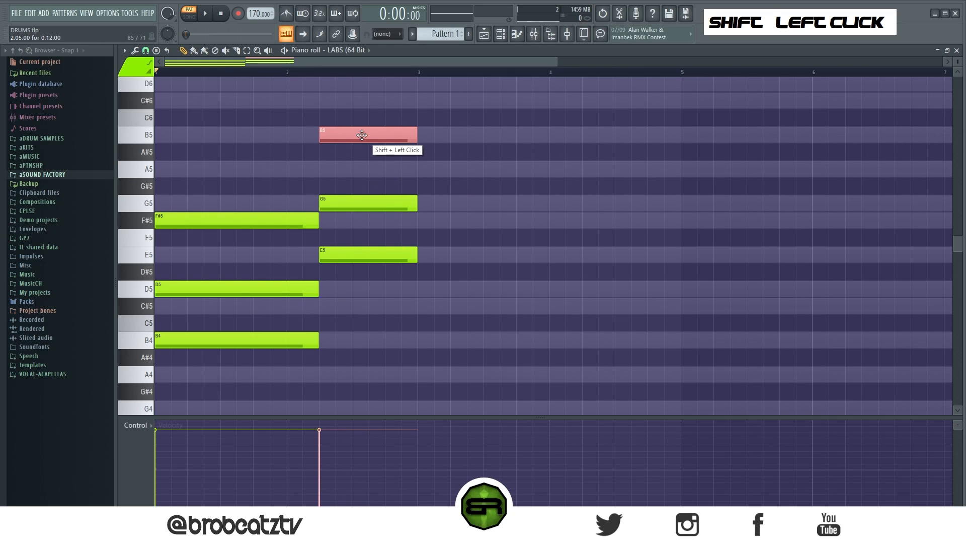
right_click(363, 135)
right_click(365, 204)
- Stack copies of the bar 2 E5 note at C#5, A4 and F#4 and preview the chord
left_click(333, 258, "ctrl")
left_click_drag(333, 258, 349, 372)
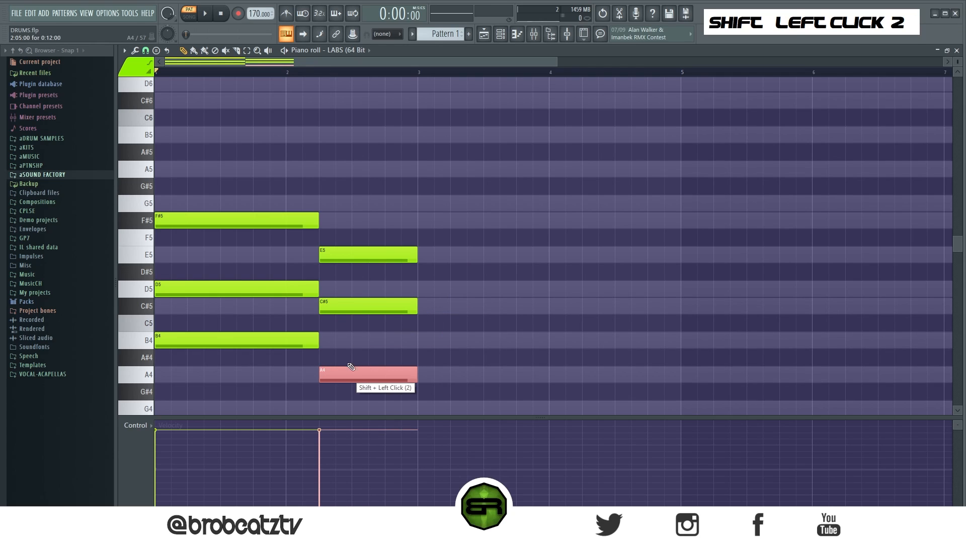
scroll(348, 371, "down", 1)
left_click_drag(341, 323, 334, 381)
right_click(442, 352)
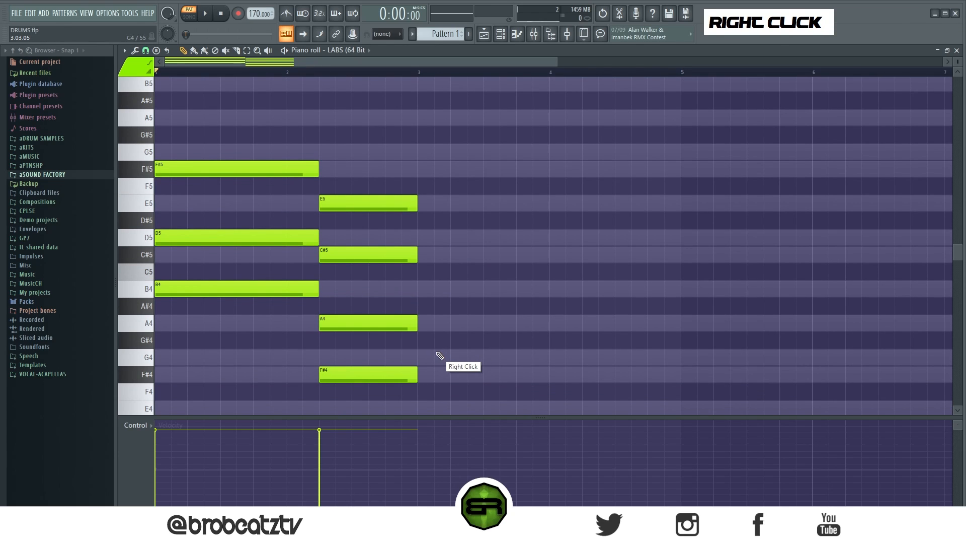
key("space")
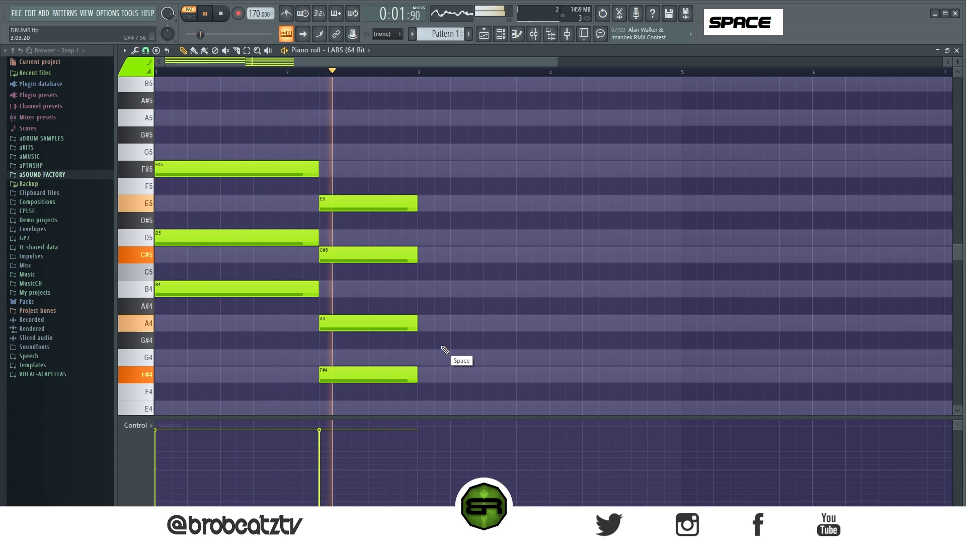
key("space")
- Copy the bar 2 A4 note one octave up to A5 and preview the two chords
left_click(360, 325, "ctrl")
left_click(360, 324, "shift")
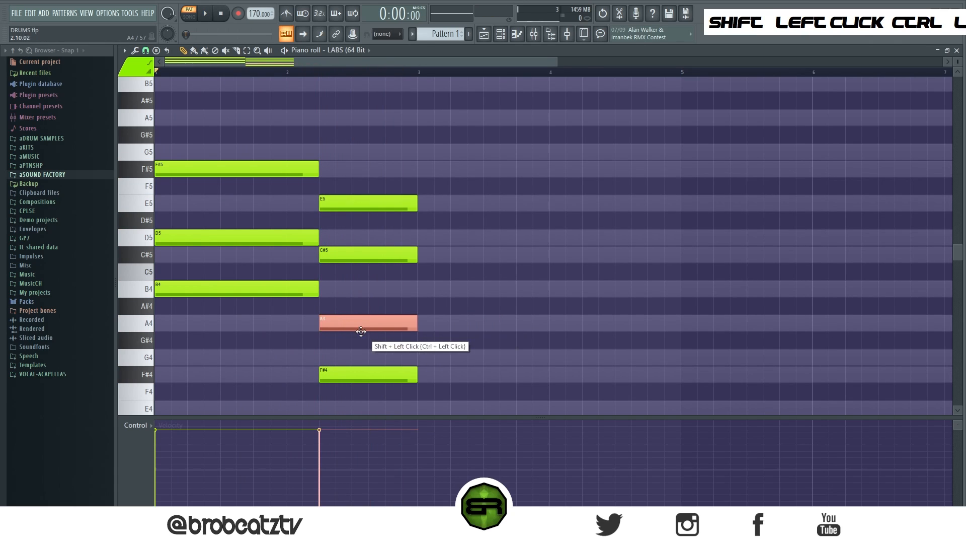
key("ctrl+Up")
right_click(457, 320)
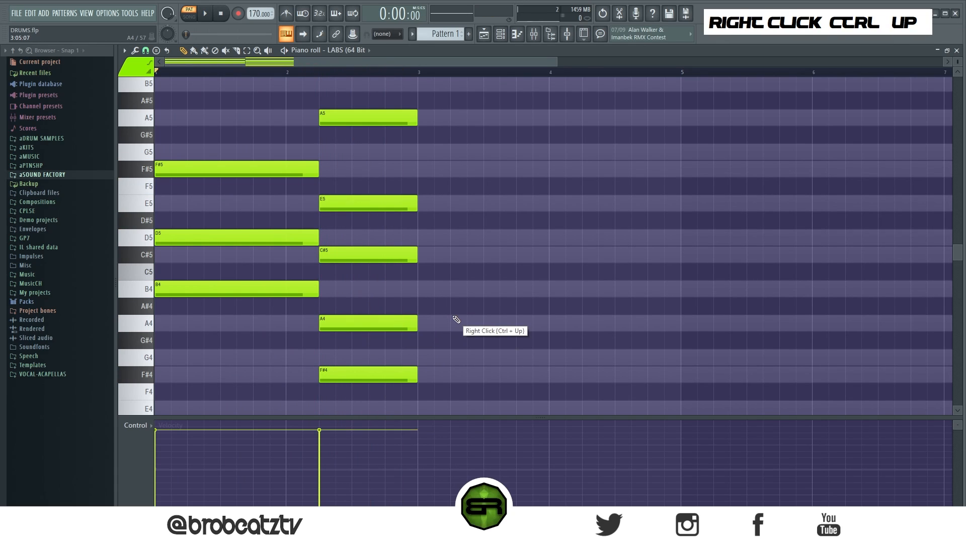
right_click(351, 176)
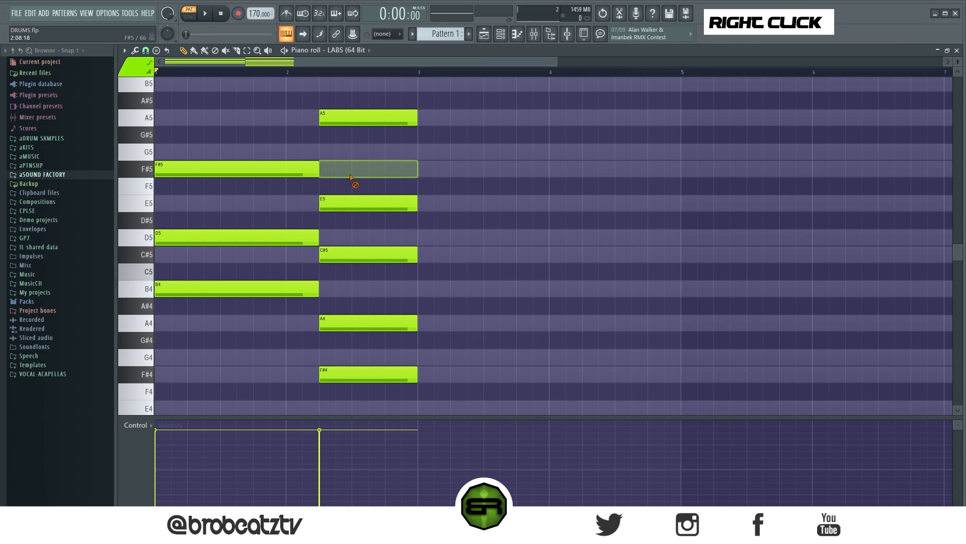
key("space")
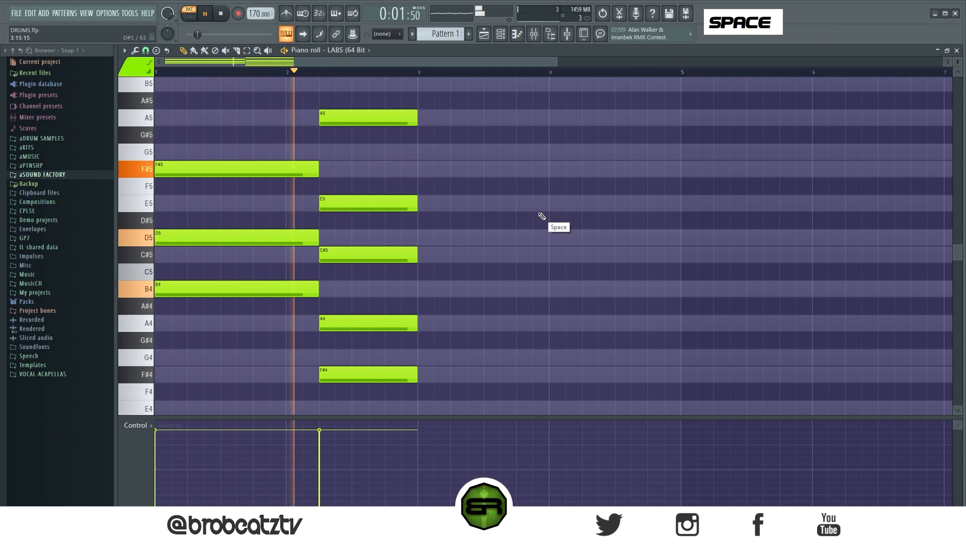
key("space")
- Enlarge the note grid by shrinking the velocity lane
left_click_drag(410, 417, 405, 458)
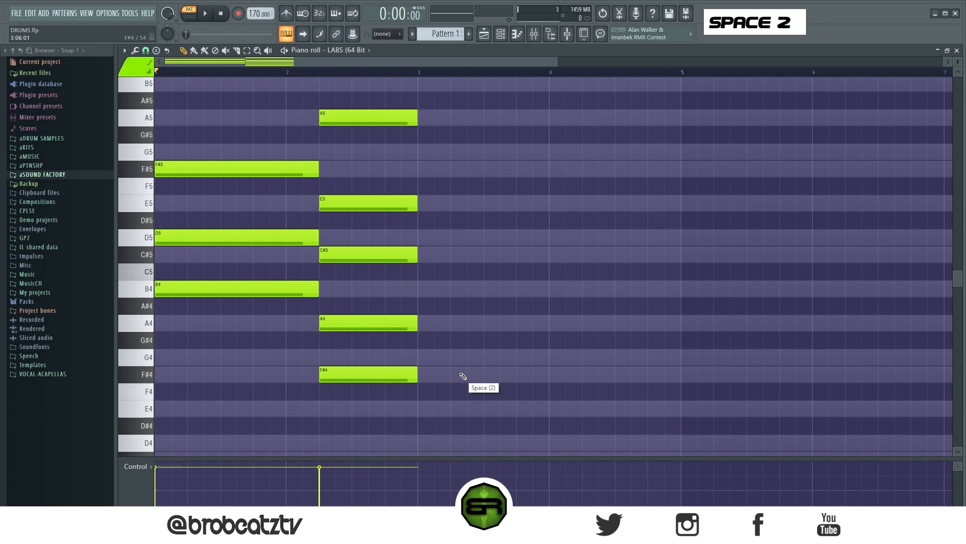
scroll(464, 374, "up", 1)
right_click(440, 349)
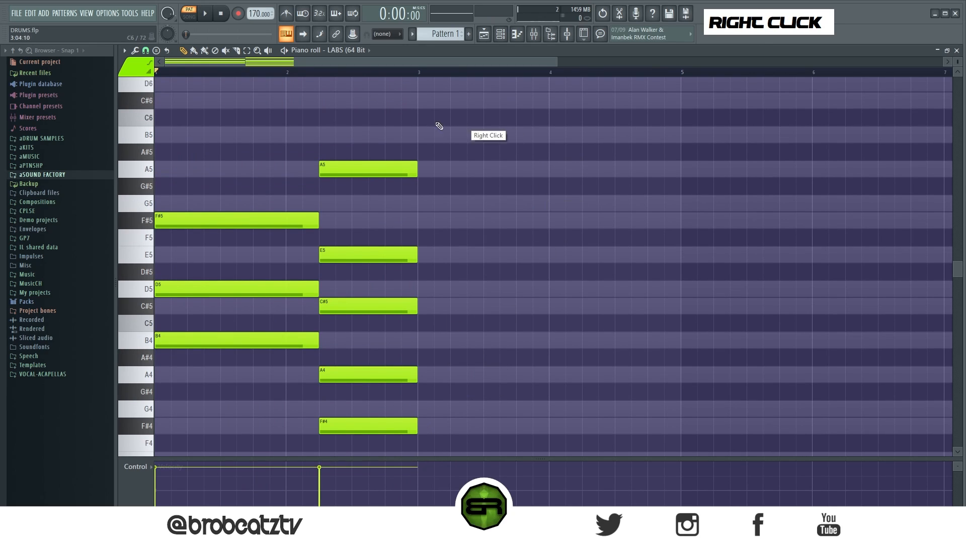
left_click_drag(433, 242, 352, 313)
right_click(496, 219)
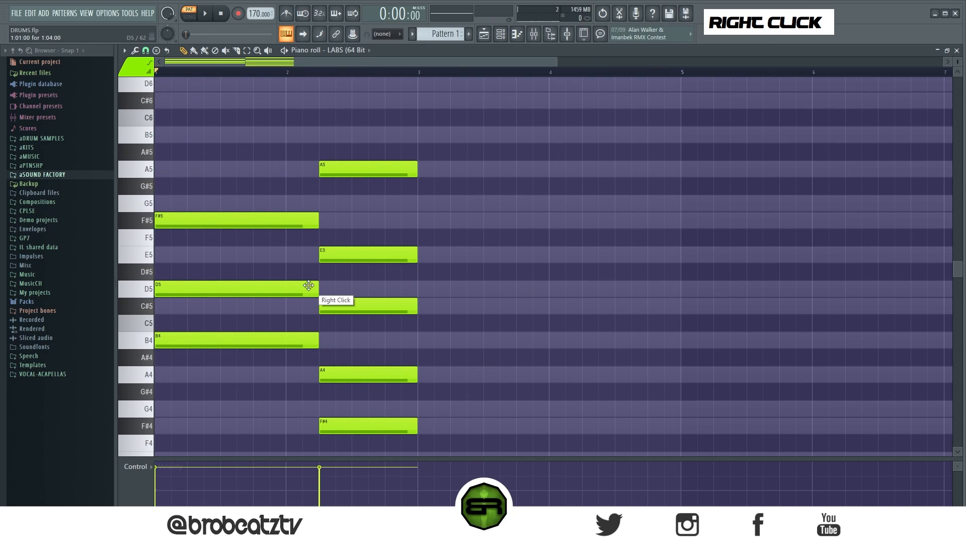
left_click_drag(162, 195, 261, 353)
right_click(295, 401)
- Copy the first chord's D5 note to the start of bar 3 and stack copies of it at B4 and G4
left_click(196, 288, "ctrl")
mouse_move(195, 288)
left_mouse_down()
mouse_move(518, 302)
mouse_move(431, 301)
left_mouse_up()
right_click(432, 301)
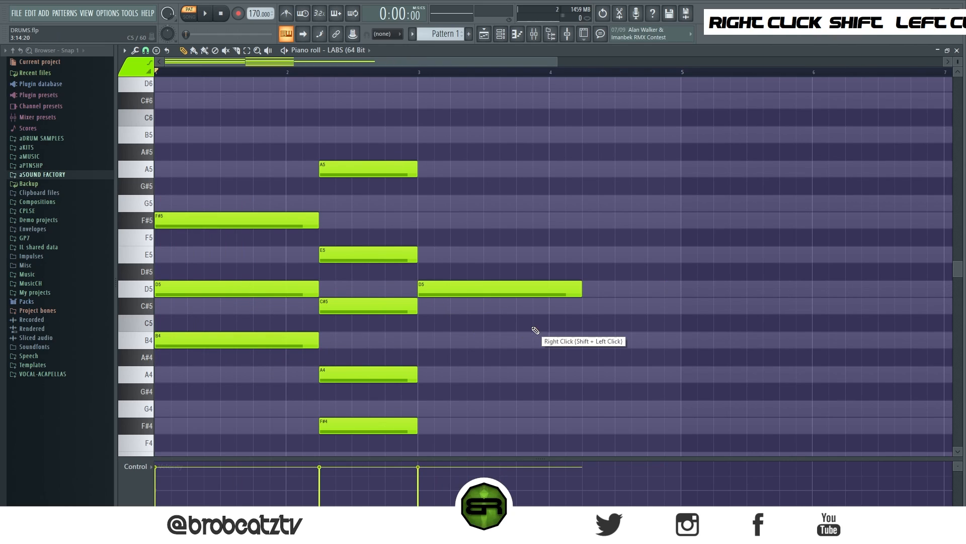
left_click(462, 283, "ctrl")
mouse_move(461, 290)
left_mouse_down()
mouse_move(455, 345)
mouse_move(475, 354)
mouse_move(439, 417)
left_mouse_up()
right_click(475, 371)
- Copy the bar 3 D5 note up to F#5 and preview the progression
left_click(440, 290, "ctrl")
mouse_move(440, 290)
left_mouse_down()
mouse_move(457, 220)
mouse_move(437, 225)
left_mouse_up()
right_click(442, 233)
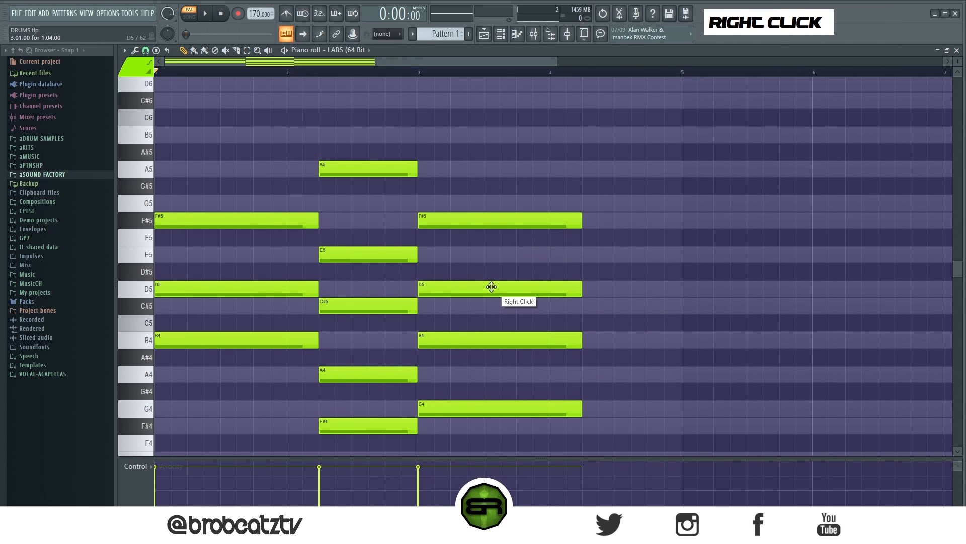
key("space")
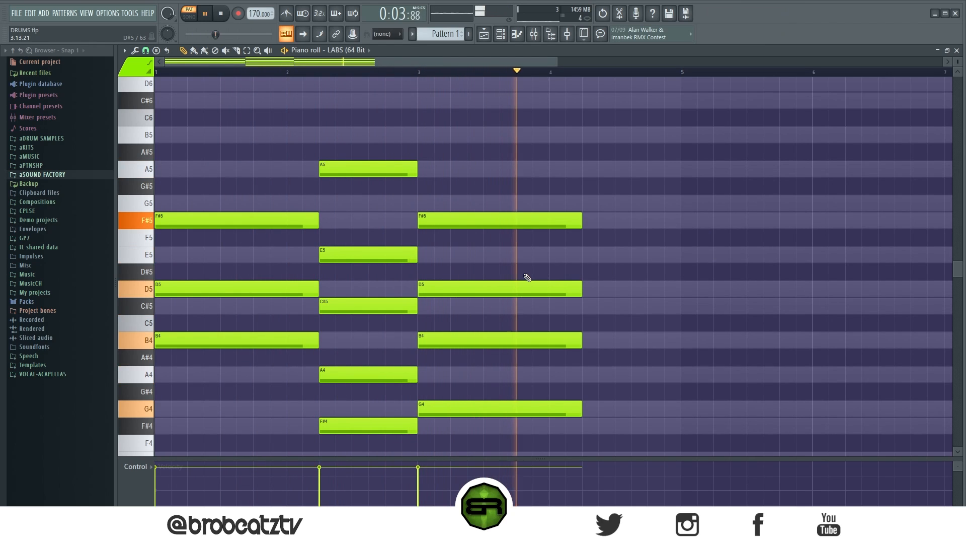
key("space")
right_click(534, 257)
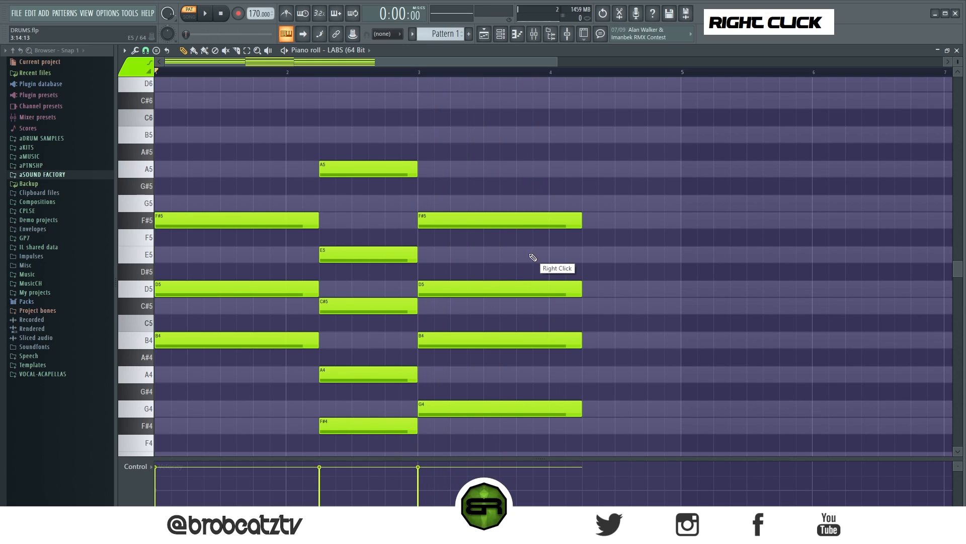
- Copy the bar 3 D5 note to step 5 of bar 4 and shorten the copy to end with bar 4
left_click_drag(322, 308, 526, 224)
left_click(455, 181, "ctrl")
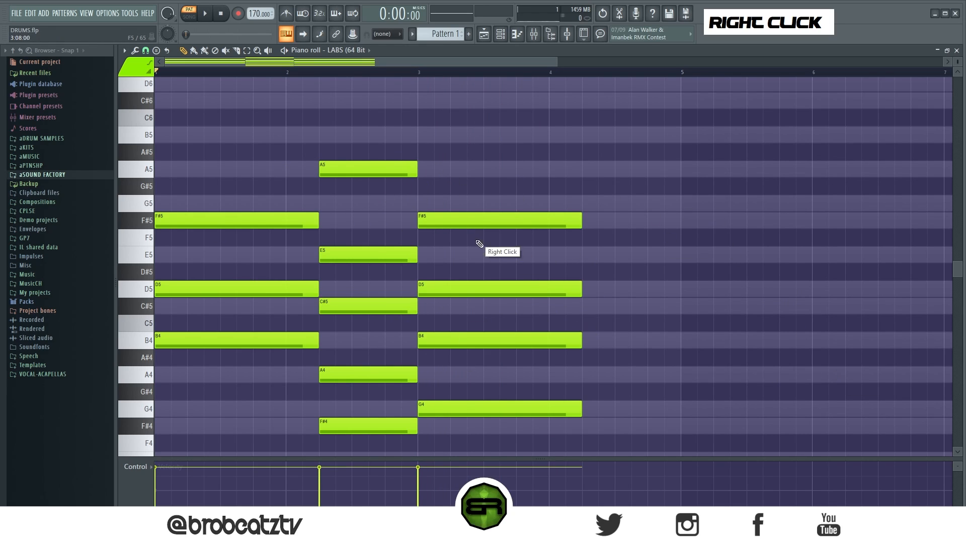
left_click_drag(491, 287, 608, 291, "shift")
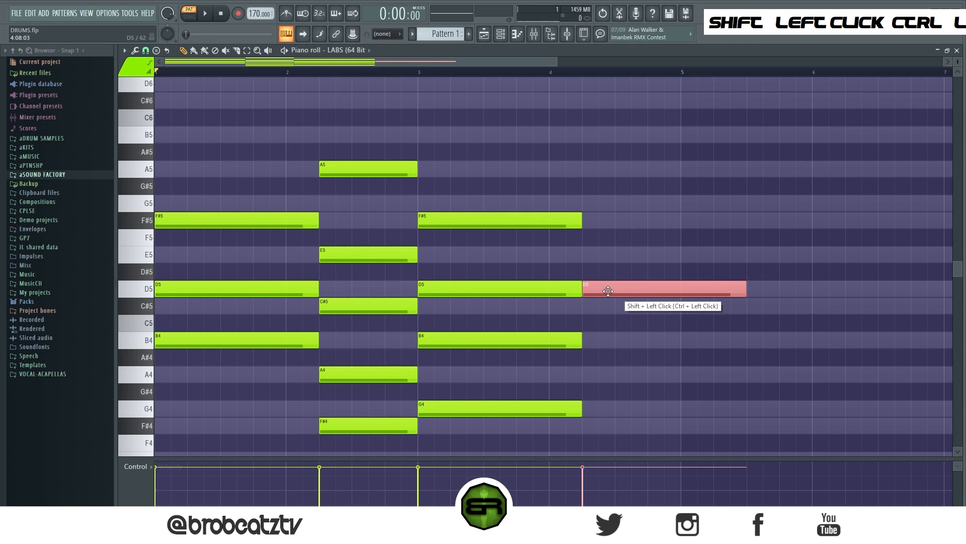
right_click(741, 304)
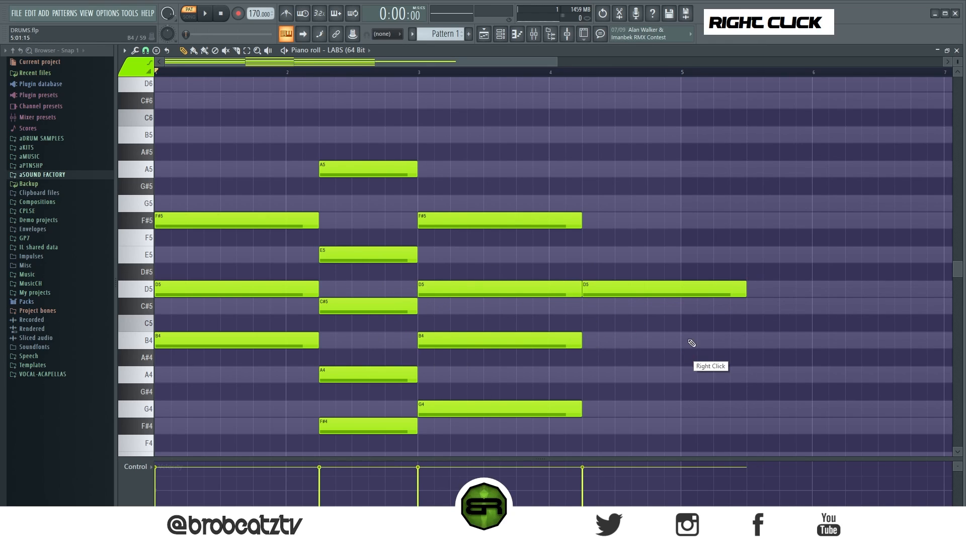
left_click_drag(743, 290, 682, 291)
- Stack copies of the short bar 4 D5 note at F#5 and A5
left_click(620, 292, "ctrl")
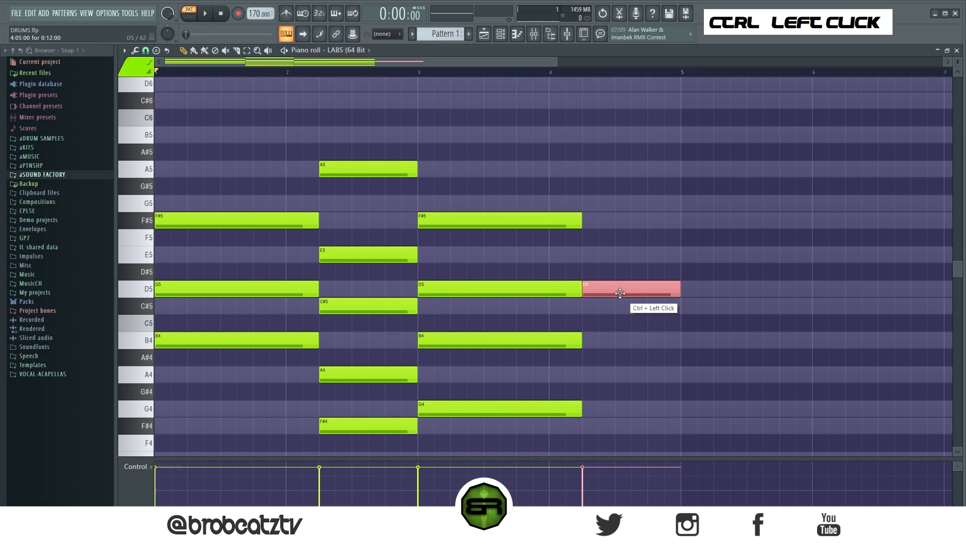
left_click_drag(600, 290, 599, 169, "shift")
right_click(637, 150)
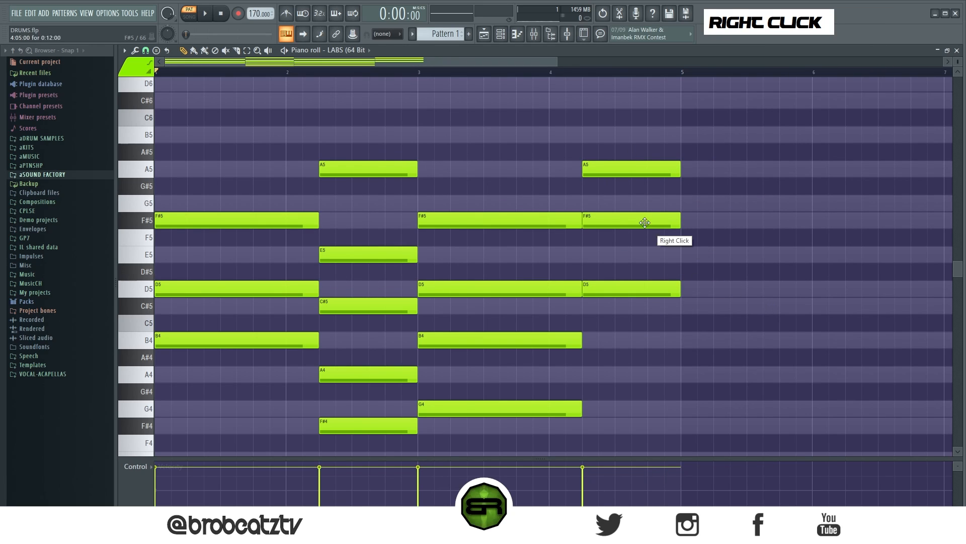
- Lower the A5 and D5 notes of the bar 4 chord one octave to A4 and D4
left_click(644, 169, "ctrl")
left_click(648, 291, "ctrl+shift")
key("ctrl+Up")
key("ctrl+Down")
key("ctrl+Down")
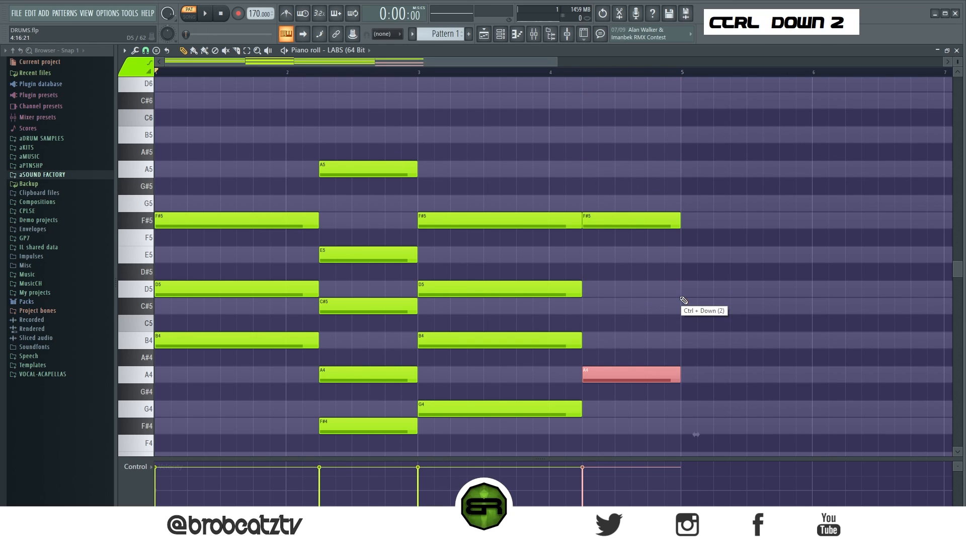
- Preview the whole four-bar chord progression
scroll(705, 298, "down", 3)
right_click(514, 284)
right_click(519, 286, "ctrl")
scroll(517, 287, "up", 5)
key("space")
right_click(630, 267)
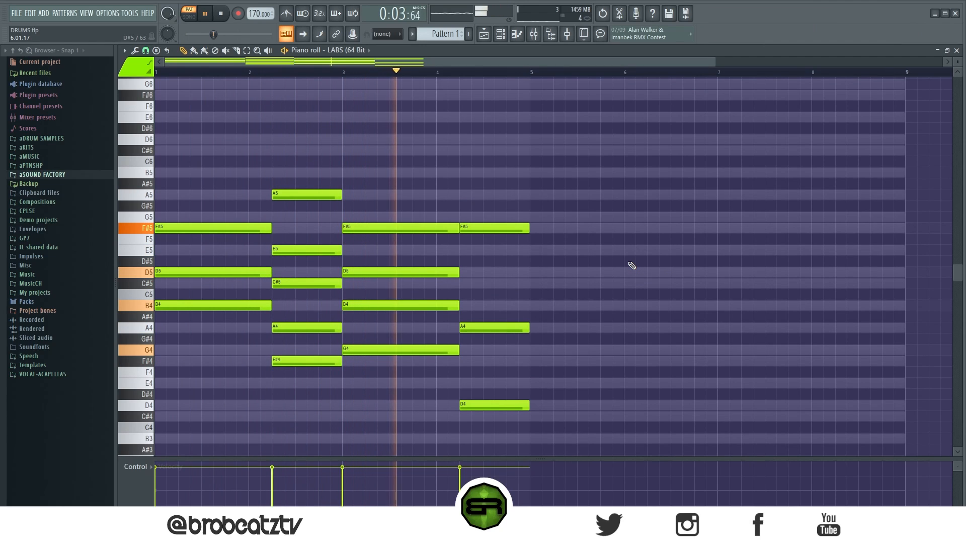
key("space")
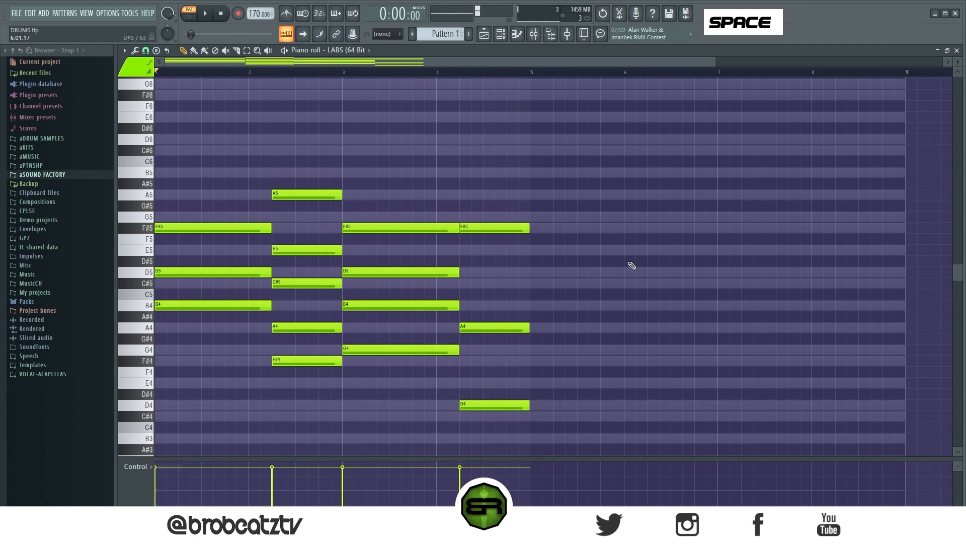
- Duplicate all the chords from bars 1–4 into bars 5–8 and delete the A5 note in bar 6
key("ctrl+a")
left_click_drag(211, 230, 568, 230)
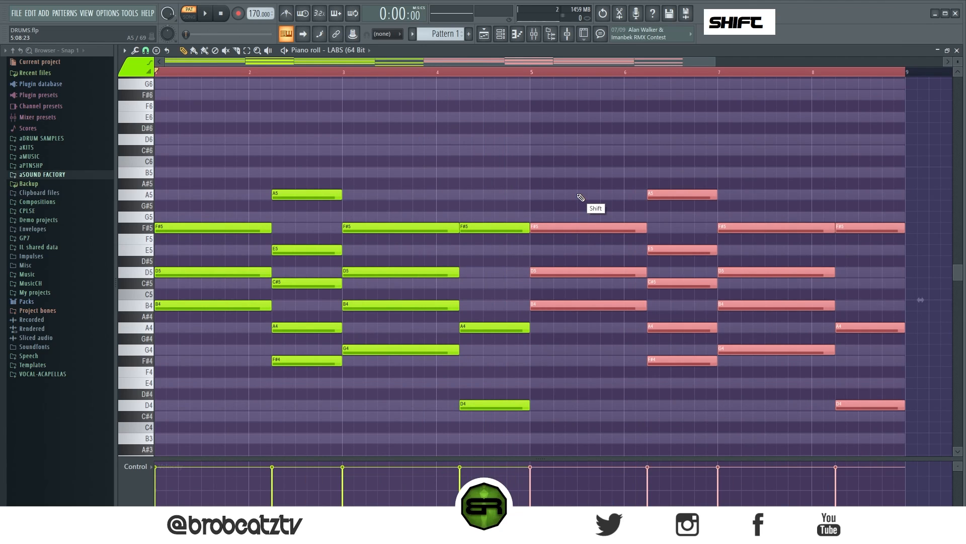
right_click(621, 230)
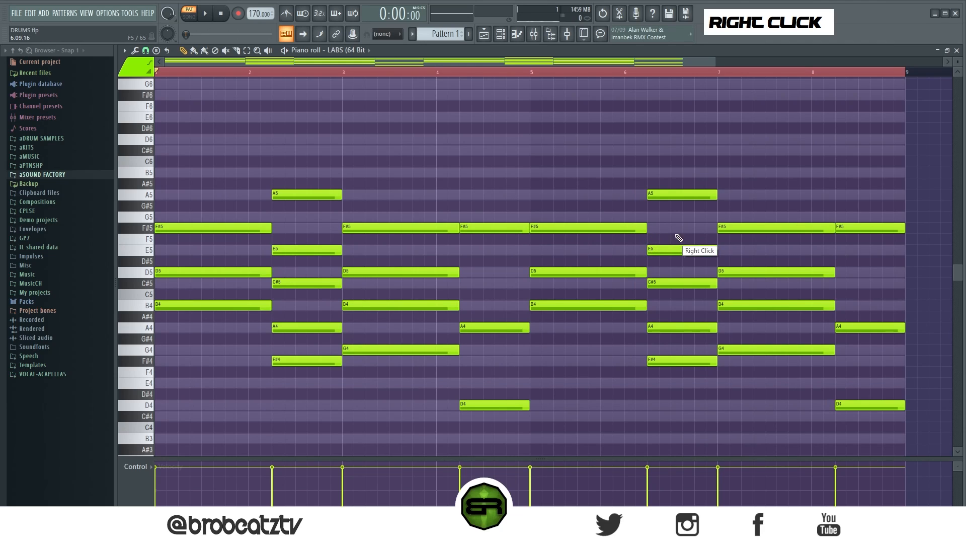
right_click(679, 194)
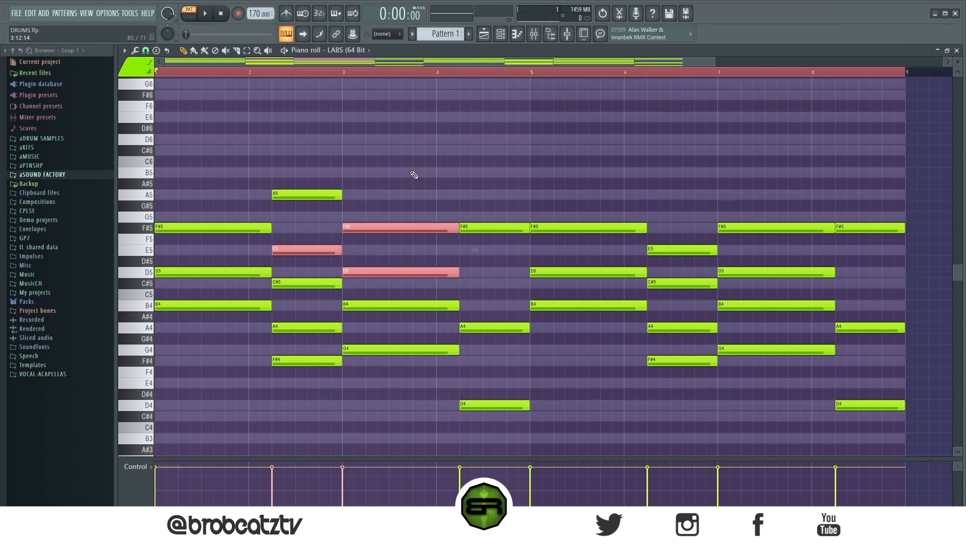
- Copy the bar 1 D5 note and the bar 2 C#5 note one octave up to D6 and C#6
right_click(414, 175)
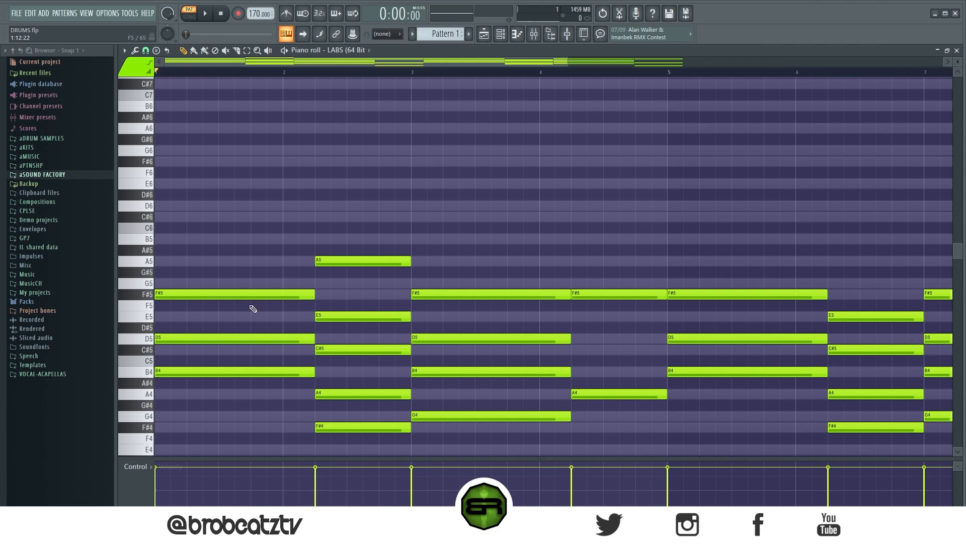
right_click(234, 249)
left_click(210, 337, "ctrl")
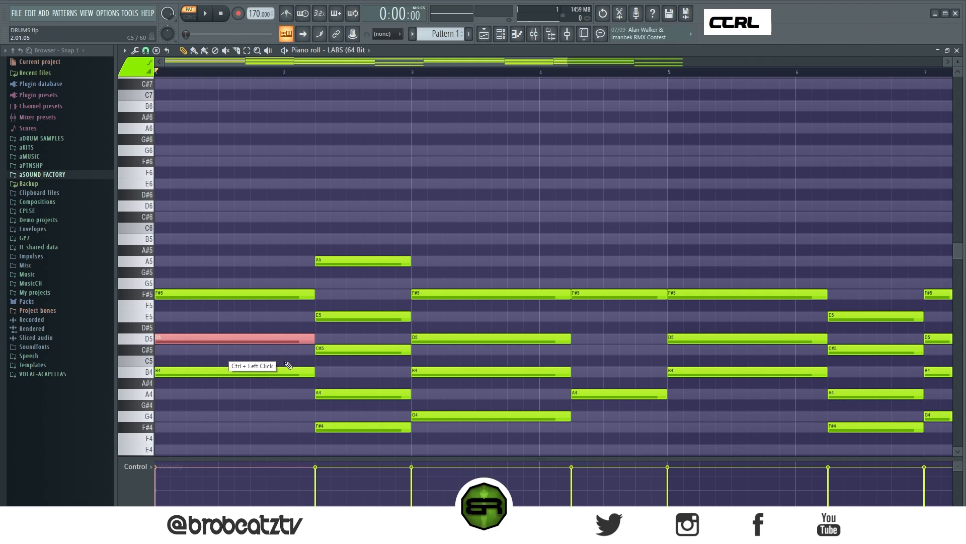
left_click(374, 347, "ctrl+shift")
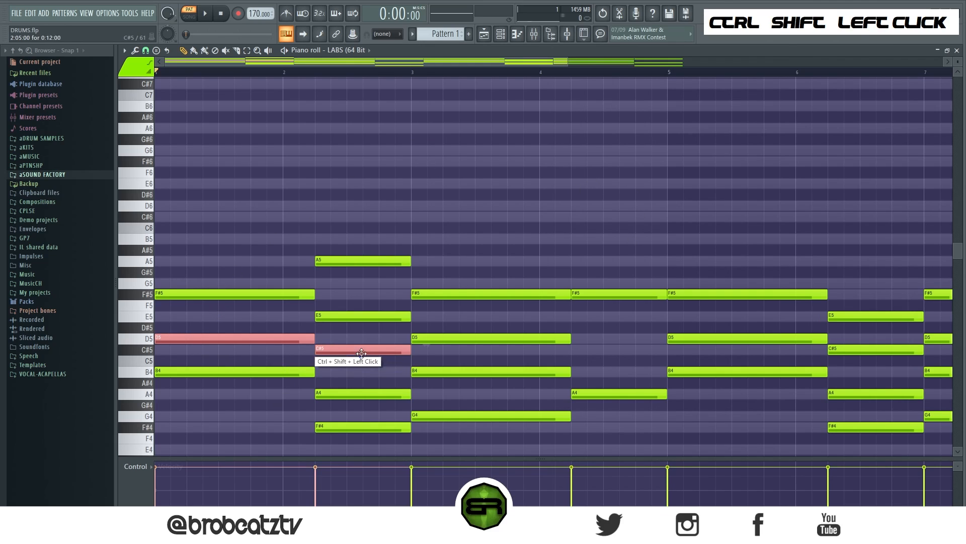
mouse_move(254, 340)
left_mouse_down()
mouse_move(279, 340)
mouse_move(248, 340)
left_mouse_up()
key("ctrl+Up")
- Recolour the copied D6 and C#6 notes with the orange note colour 2 and deselect them
left_click(141, 71)
left_click(128, 105)
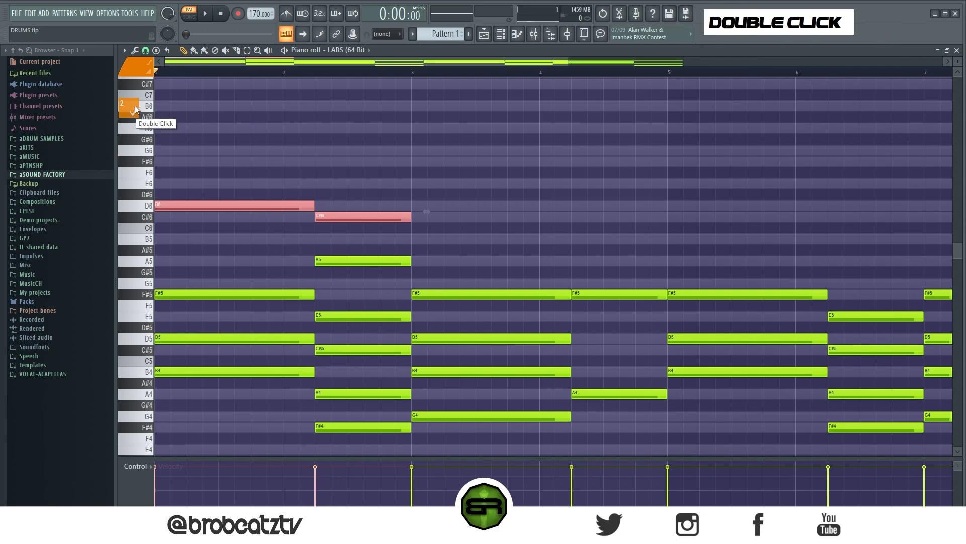
key("alt+c")
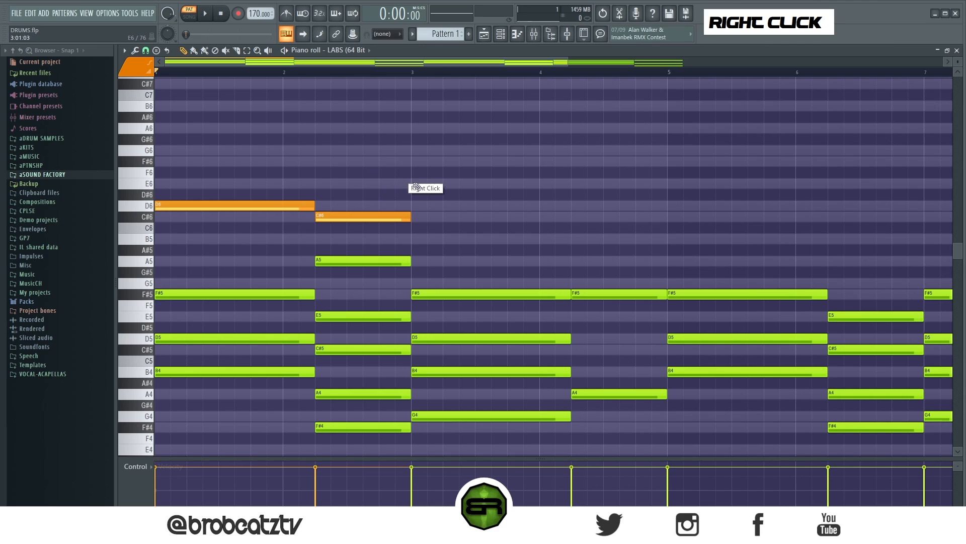
right_click(352, 188)
- Reshape the orange melody into two half-bar D6 notes in bar 1 and two half-bar C#6 notes in bar 2
left_click_drag(236, 171, 247, 206)
right_click(318, 229)
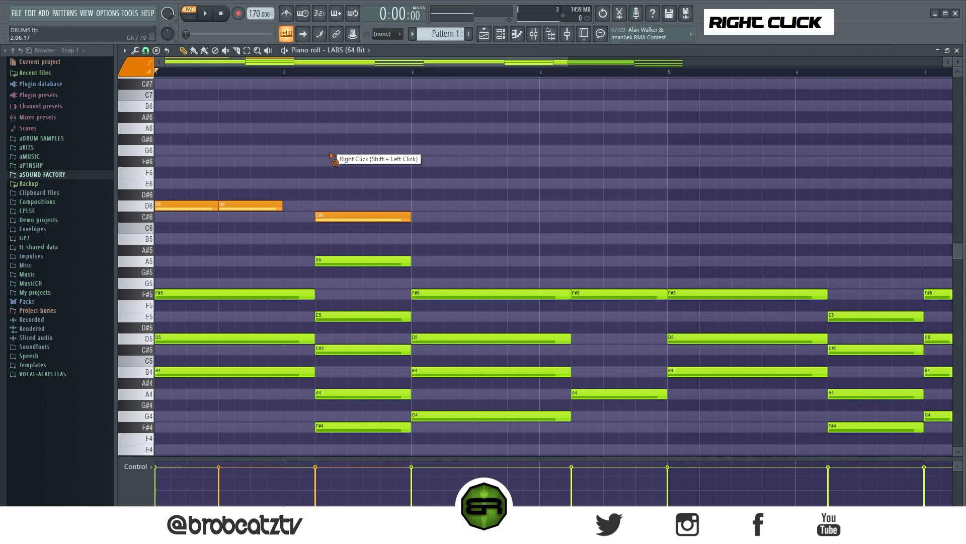
left_click_drag(333, 217, 301, 216)
left_click_drag(375, 215, 311, 219)
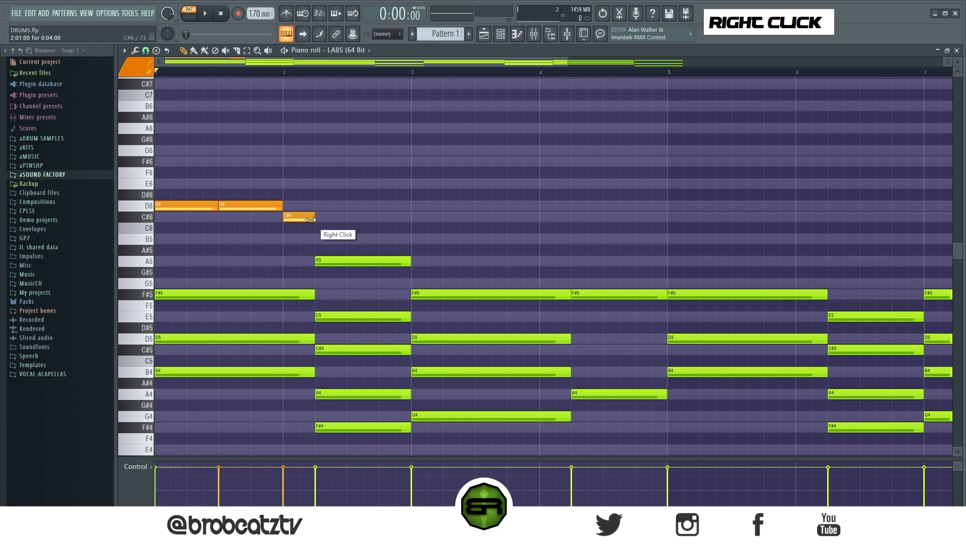
double_click(364, 217)
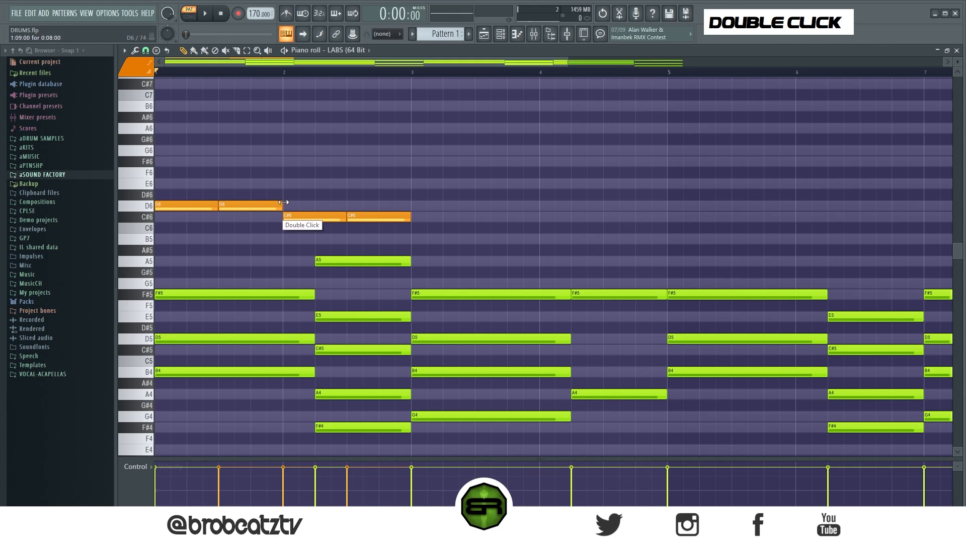
- Play back the two-bar melody together with the chords
key("space")
key("ctrl+a")
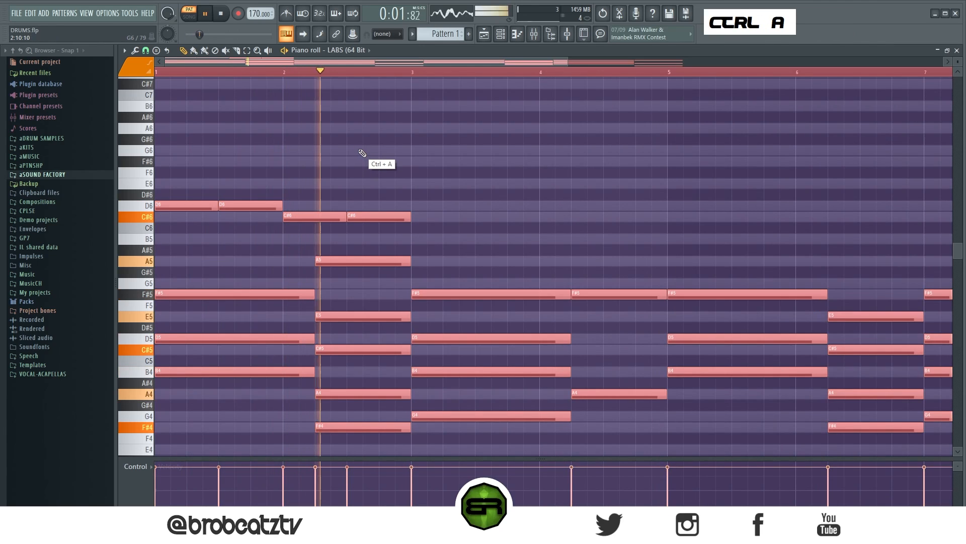
right_click(507, 185)
key("space")
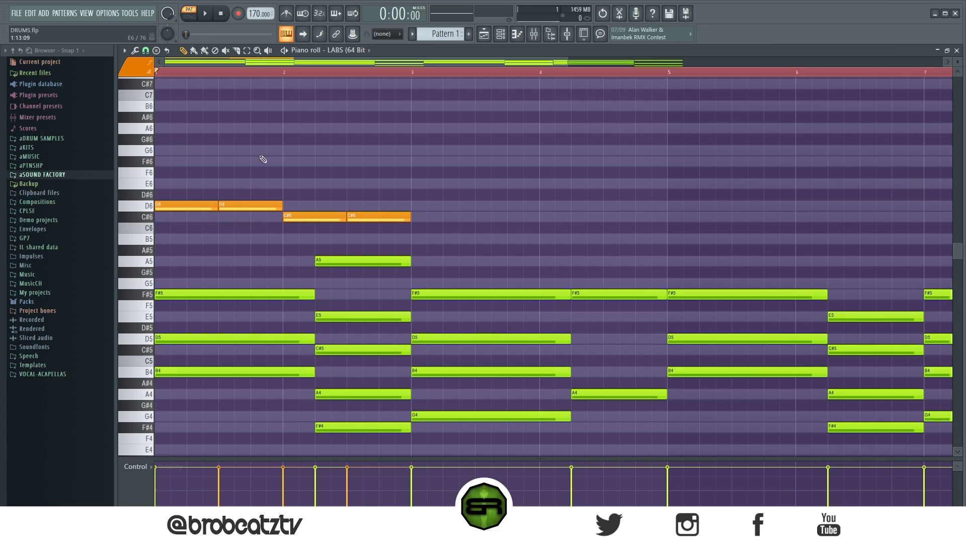
- Add four half-bar A5 melody notes in orange across bars 3 and 4, and preview them with the chords
right_click(389, 221)
right_click(367, 266)
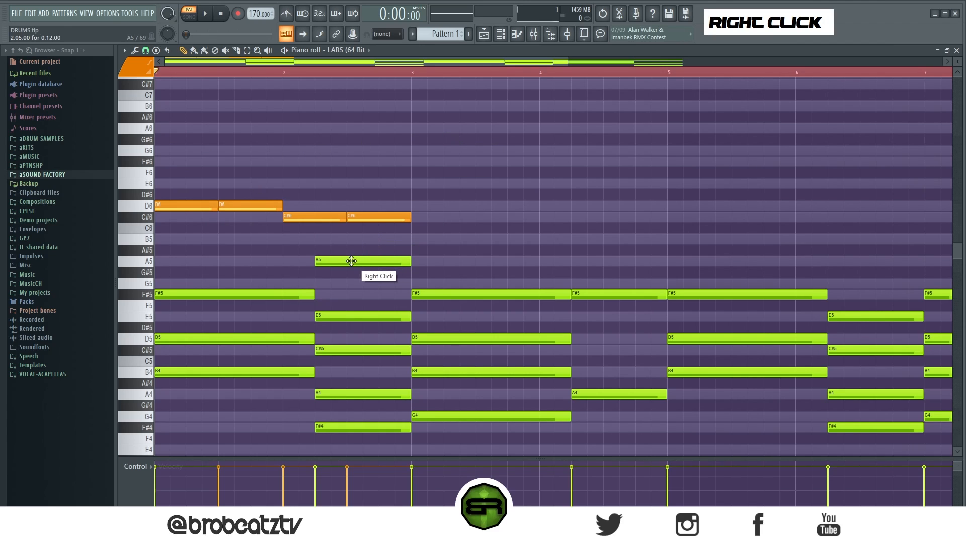
left_click(400, 218, "ctrl")
left_click(301, 217, "ctrl")
left_click_drag(301, 217, 420, 258)
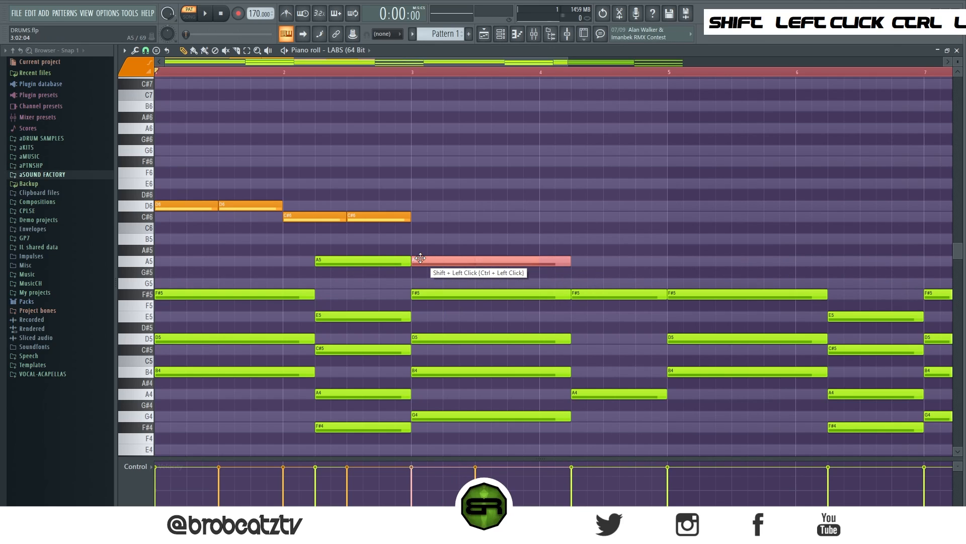
right_click(424, 261)
left_click_drag(434, 245, 539, 277)
left_click_drag(480, 258, 556, 256)
right_click(552, 239)
key("space")
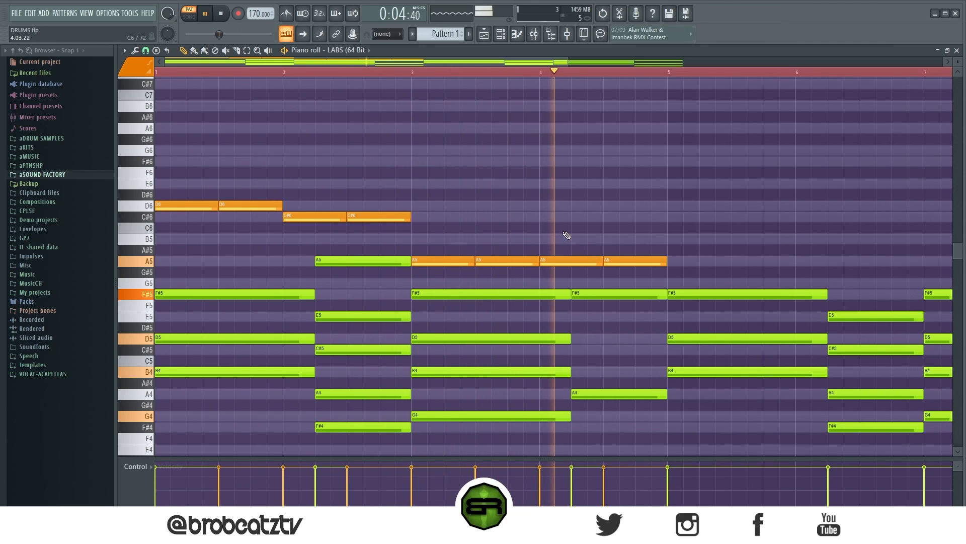
key("space")
- Duplicate the orange melody notes from bars 1–4 into bars 5–8
left_click_drag(636, 263, 185, 203)
left_click_drag(175, 202, 689, 204)
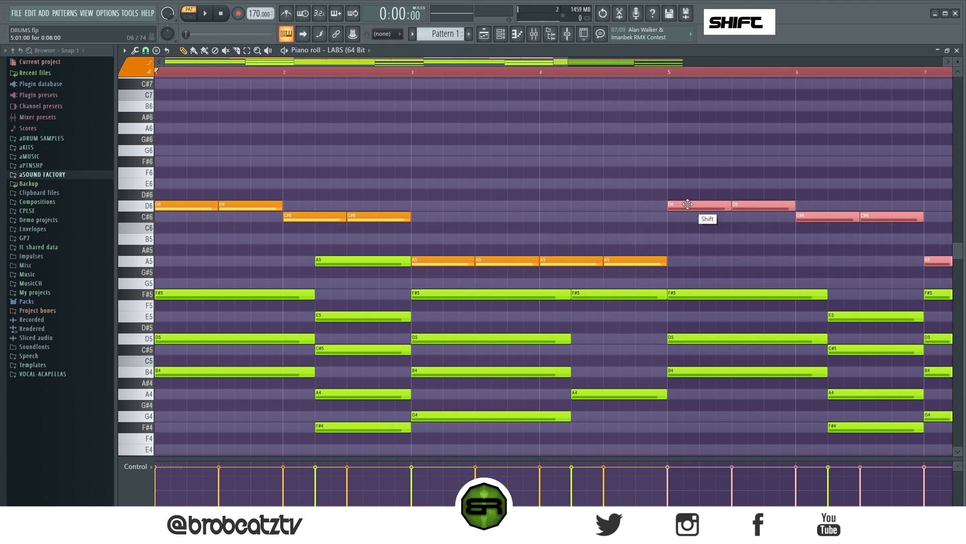
left_click_drag(519, 61, 748, 63)
right_click(730, 170)
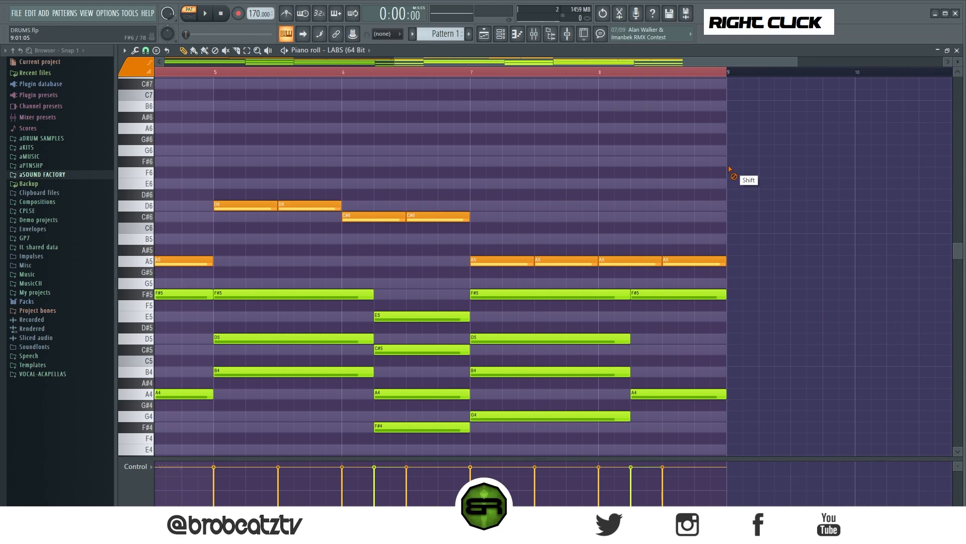
- Raise the two A5 melody notes in bar 8 to F#6 and play back the result
left_click_drag(617, 259, 732, 269)
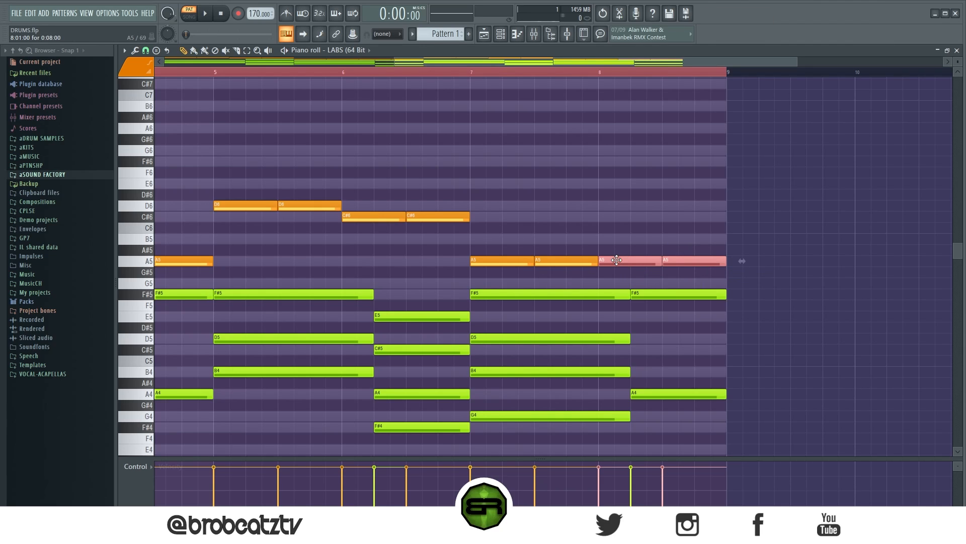
key("space")
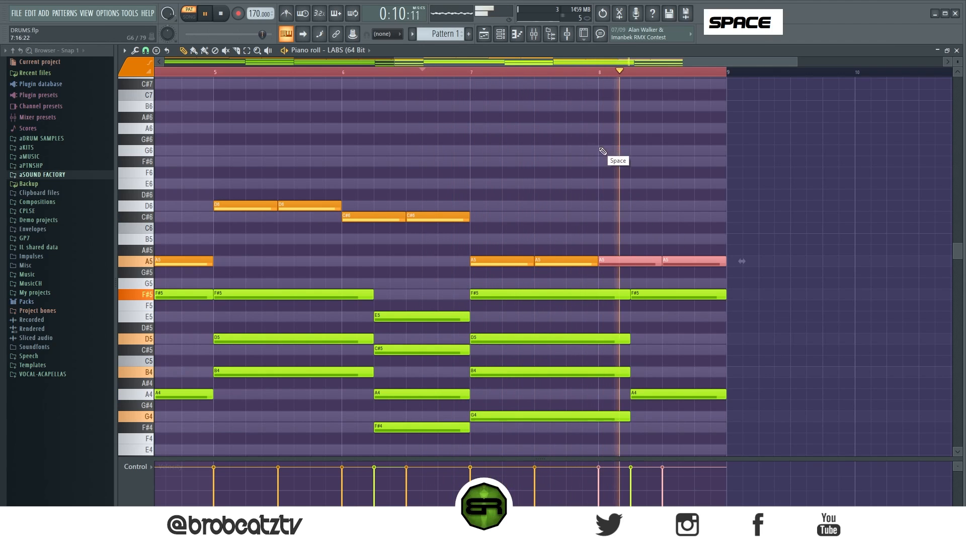
key("space")
mouse_move(623, 265)
left_mouse_down()
mouse_move(635, 192)
mouse_move(595, 183)
mouse_move(620, 175)
mouse_move(622, 162)
left_mouse_up()
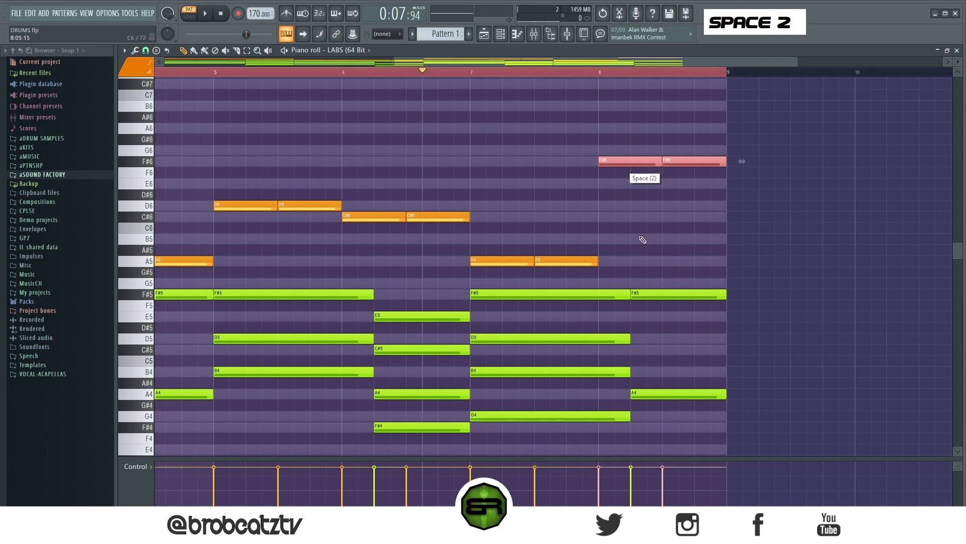
left_click(651, 294, "ctrl")
mouse_move(643, 295)
left_mouse_down()
mouse_move(660, 294)
mouse_move(644, 296)
left_mouse_up()
key("space")
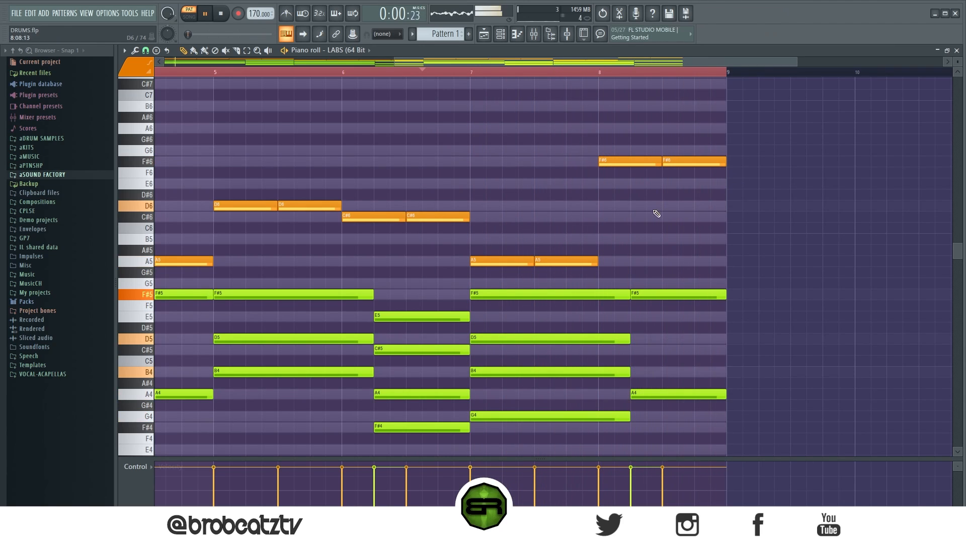
key("space")
- Clear the time selection spanning bars 1–8 of the timeline
left_click_drag(397, 62, 179, 74)
right_click(279, 123, "ctrl")
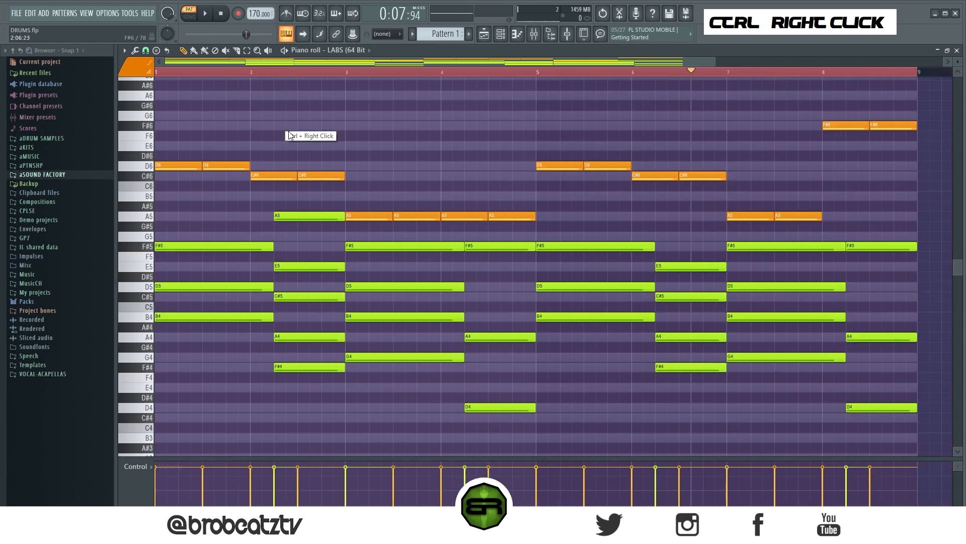
right_click(355, 123)
scroll(447, 201, "up", 1)
right_click(423, 195)
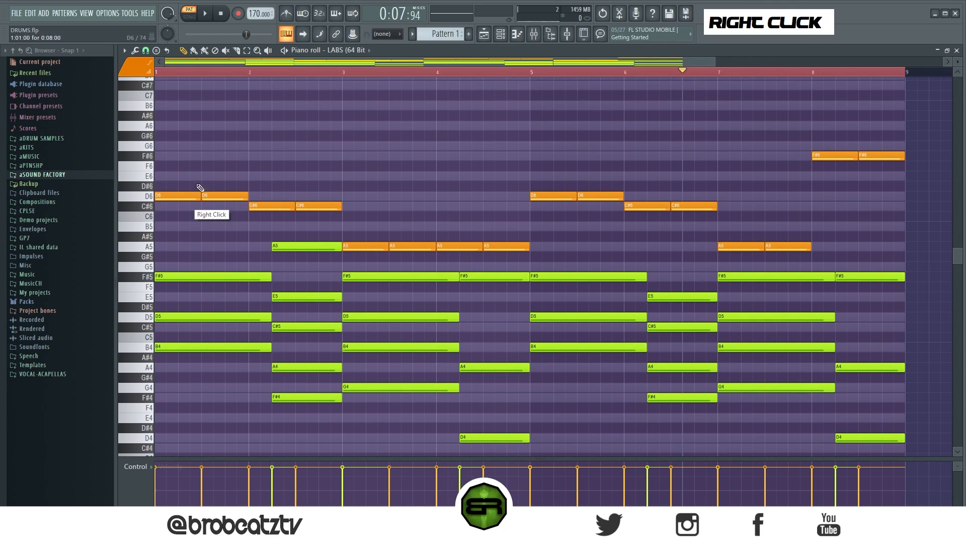
double_click(573, 73)
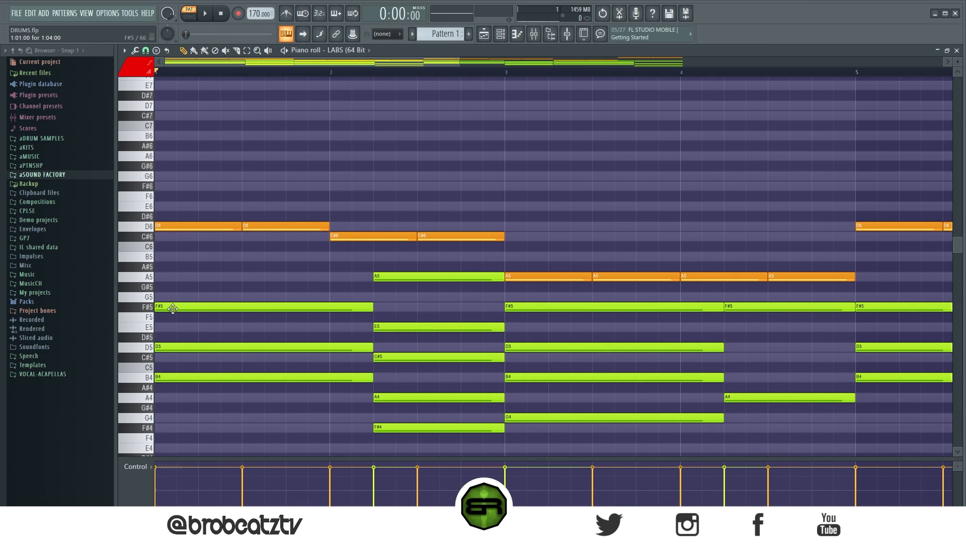
- Add a red F#6 note near the start of bar 1, shorten it to a very brief hit, and preview it
left_click(183, 185)
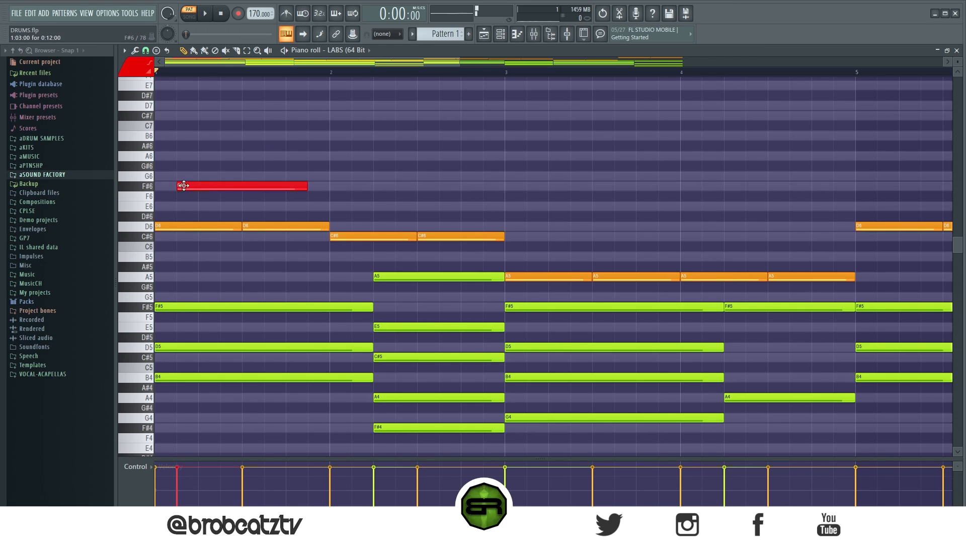
left_click_drag(197, 202, 541, 315)
right_click(599, 207)
left_click_drag(307, 186, 180, 200)
key("space")
key("space")
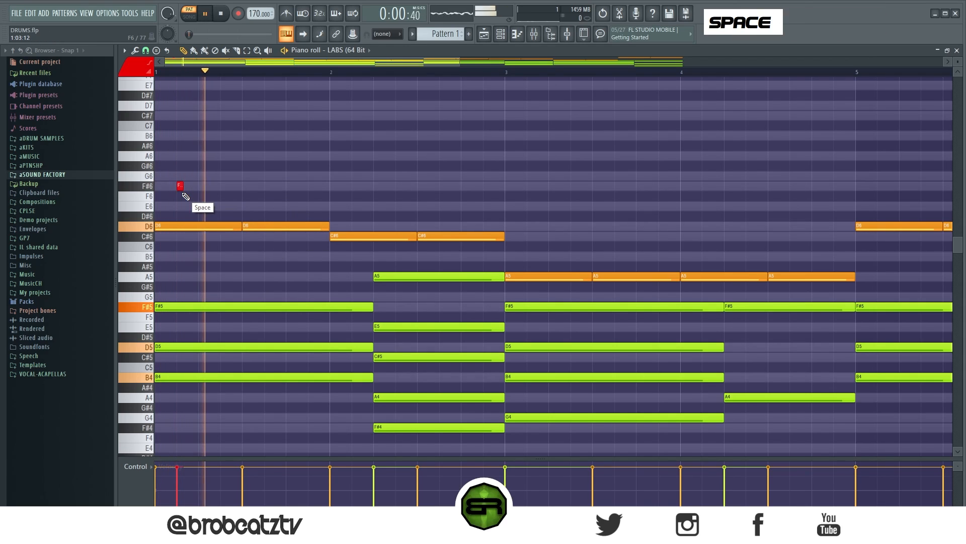
left_click_drag(182, 189, 177, 193)
key("space")
key("space")
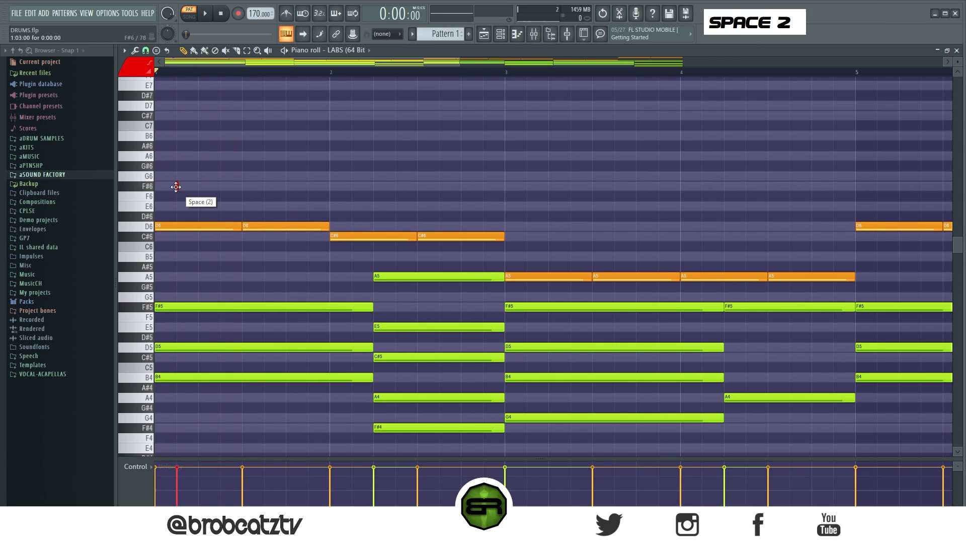
- Move the short F#6 note to step 5 of bar 1, add matching short E6 notes at steps 7 and 11, and preview
left_click_drag(176, 187, 222, 207)
key("space")
key("space")
left_click(222, 213)
key("space")
left_click(264, 206)
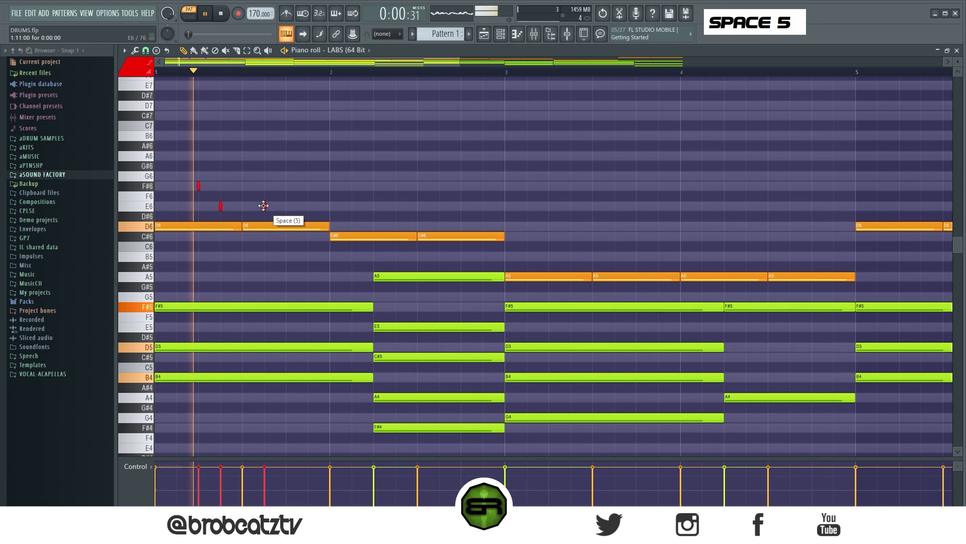
key("space")
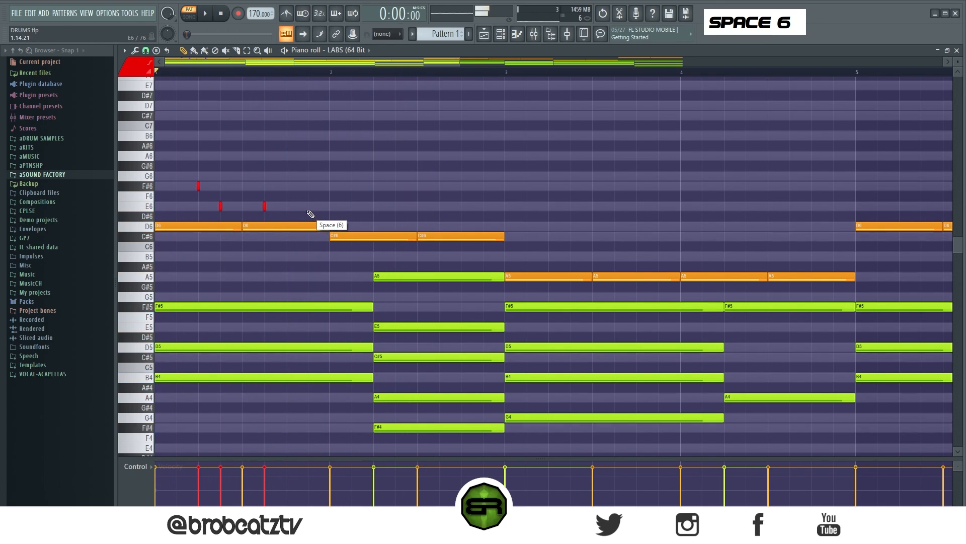
right_click(156, 243)
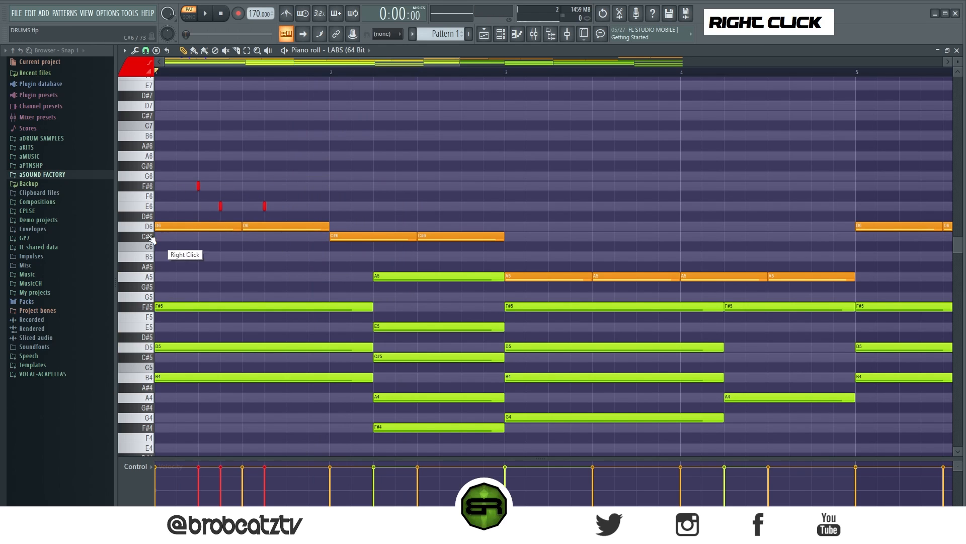
- Add short red notes in bar 3: C#6 at step 11, D6 just after it and C#6 at step 15, and preview them
left_click_drag(297, 62, 377, 64)
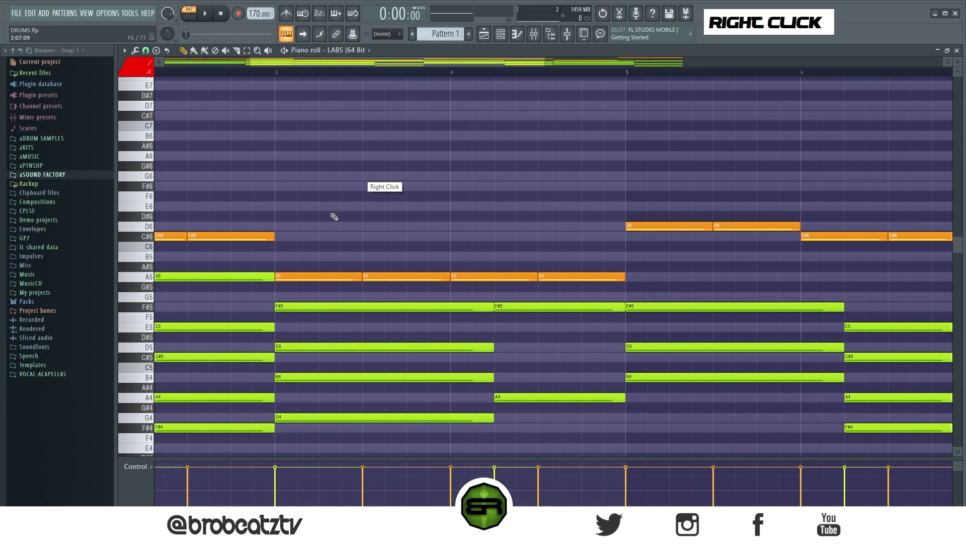
left_click(384, 236, "alt")
left_click(390, 226, "alt")
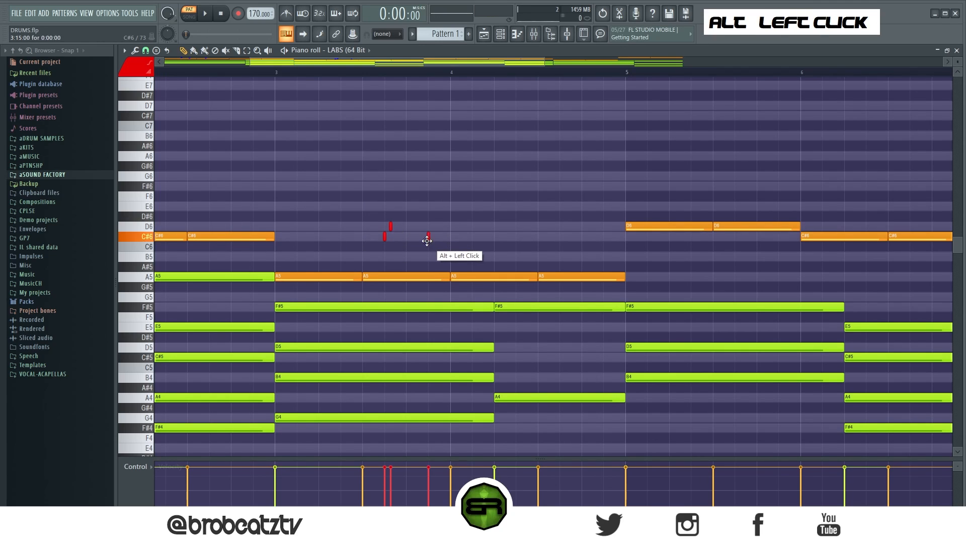
key("space")
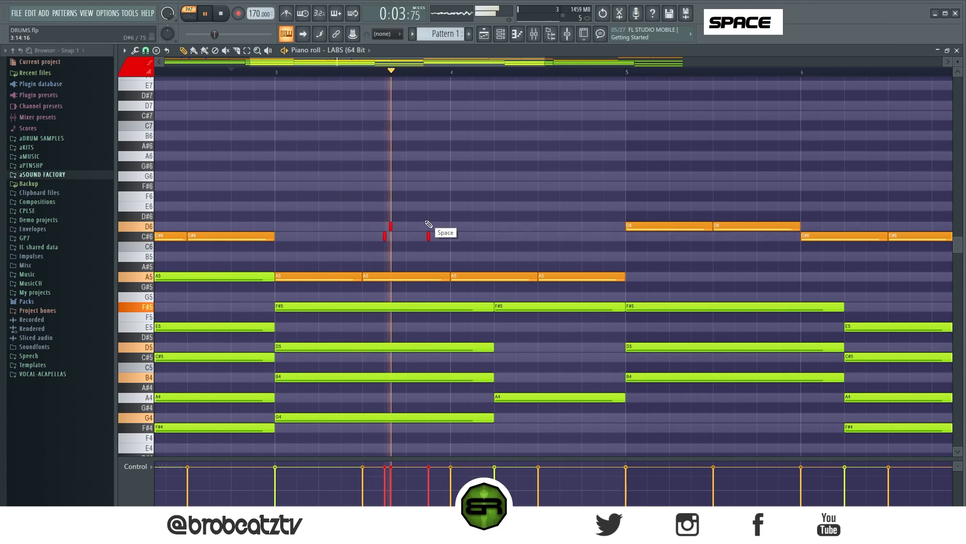
key("space")
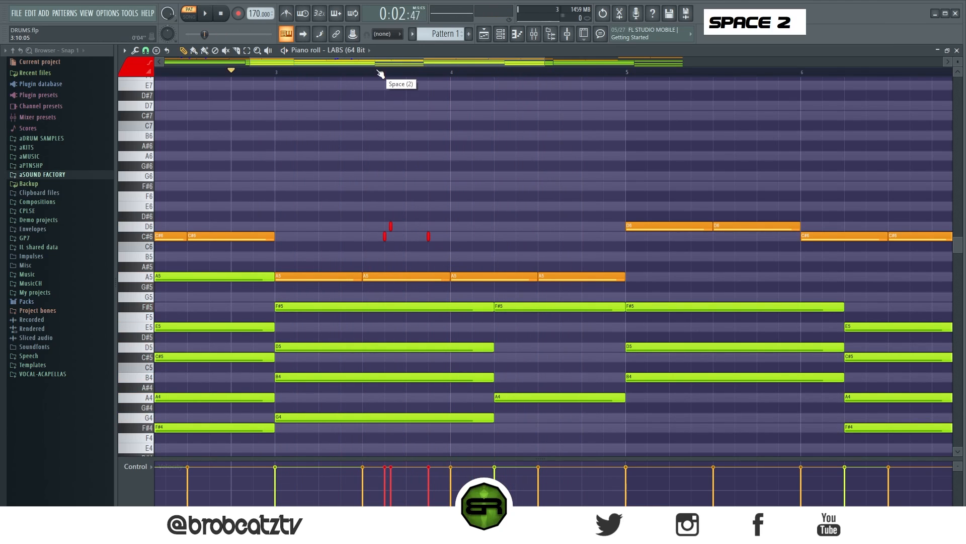
- Duplicate the short red accent notes from bars 1 and 3 into bars 5 and 7
scroll(381, 73, "down", 3)
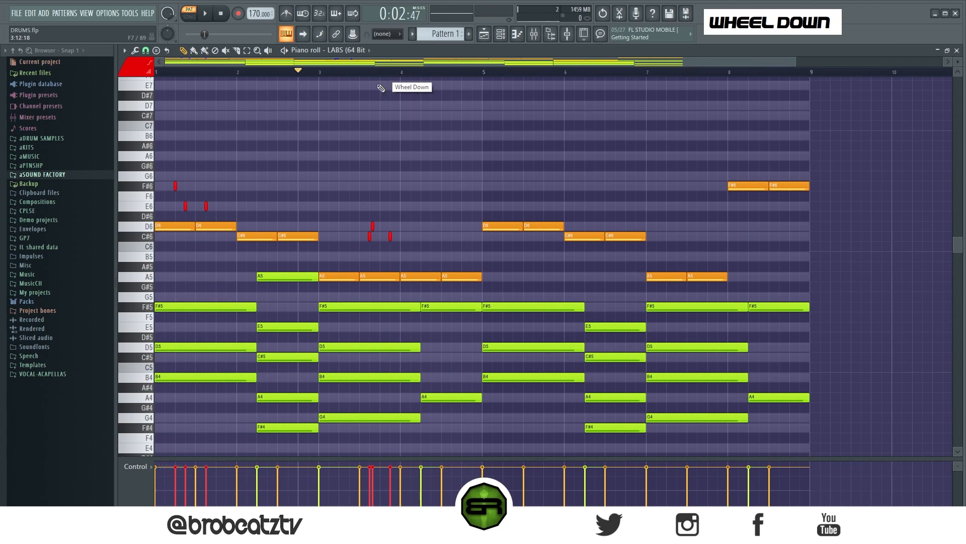
left_click_drag(405, 243, 357, 211)
left_click_drag(231, 212, 504, 202)
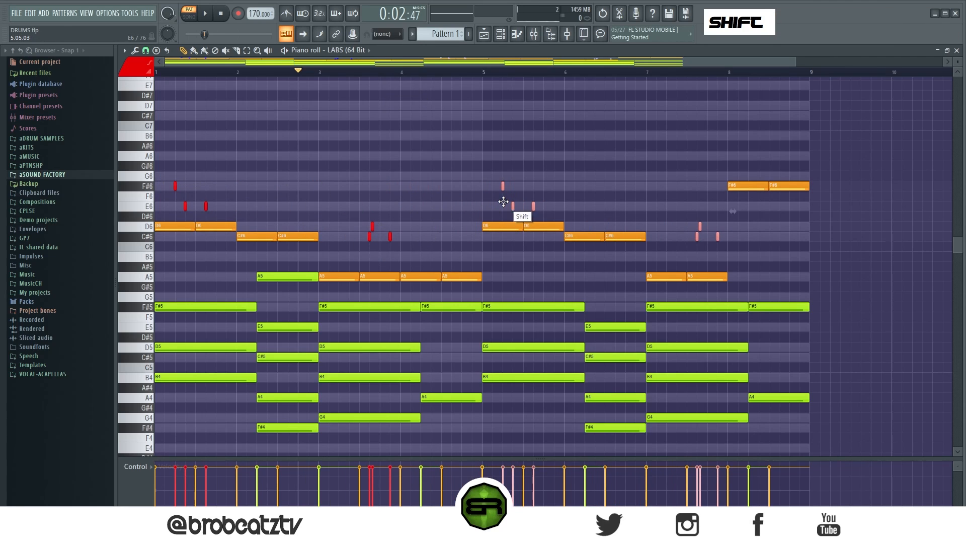
right_click(590, 168)
left_click_drag(492, 64, 585, 64)
scroll(614, 66, "up", 3)
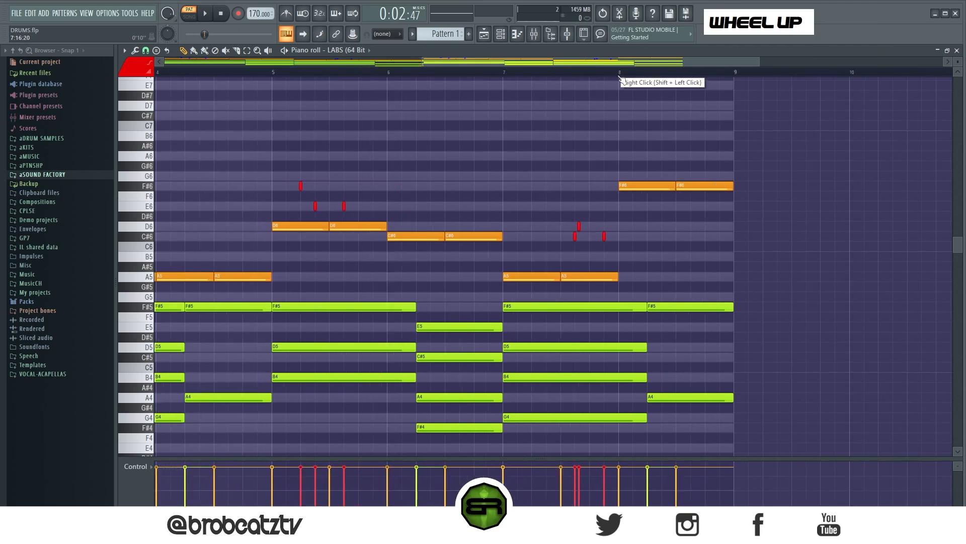
- Replace the last short C#6 accent in bar 7 with E6 at step 15, nudge the D6 accent slightly off the grid, and preview
left_click(597, 206)
right_click(596, 238)
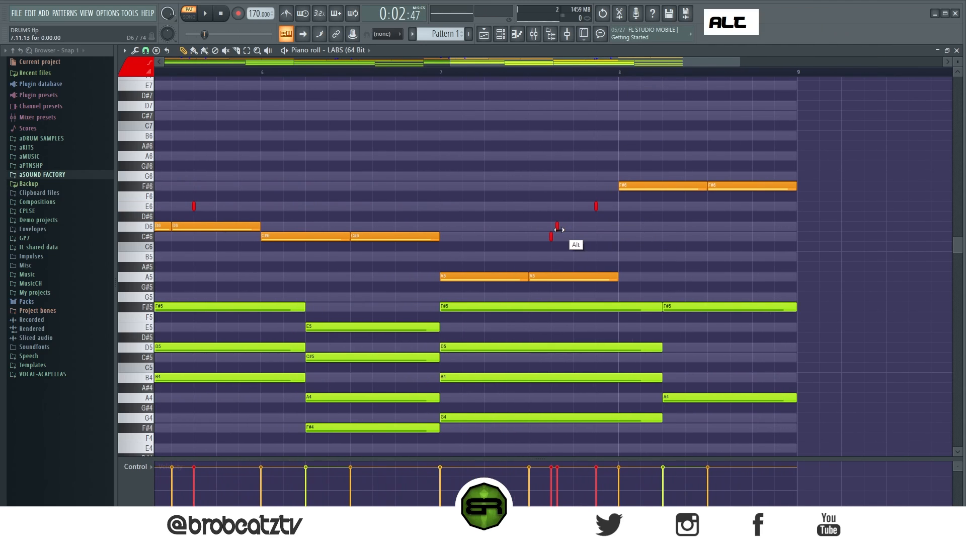
left_click_drag(557, 227, 560, 228)
left_click(411, 75)
key("space")
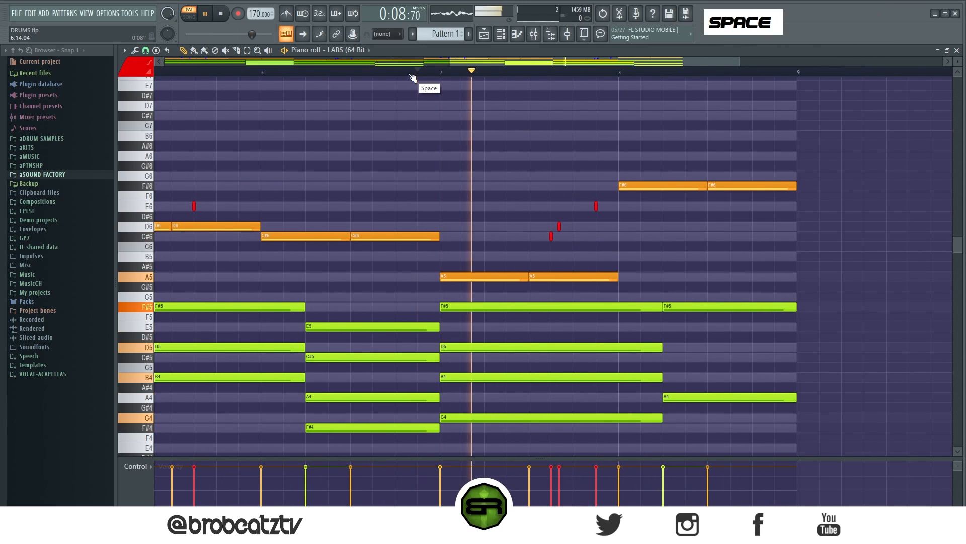
- Nudge the short red D6 accent in bar 7 slightly further from the preceding C#6 and preview the passage again
left_click_drag(564, 228, 566, 227)
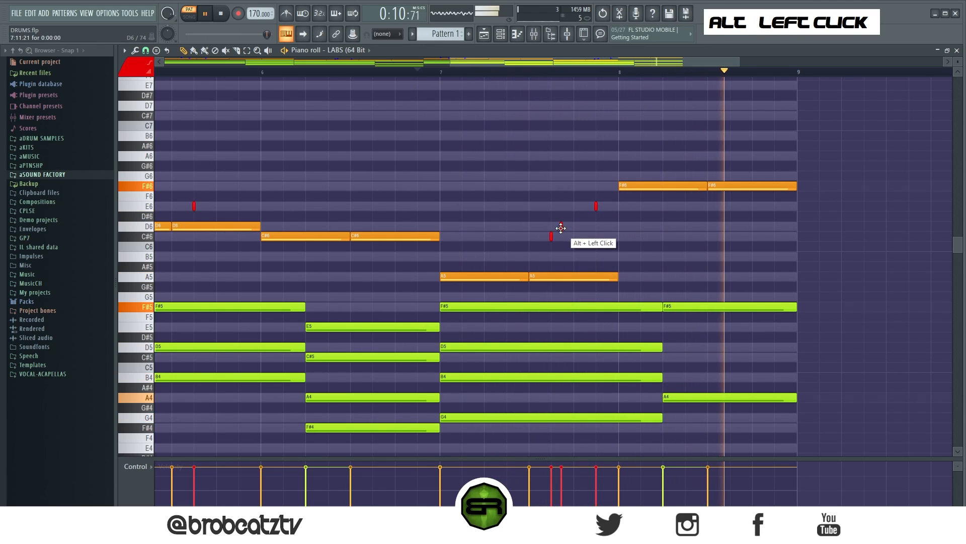
key("space")
key("space")
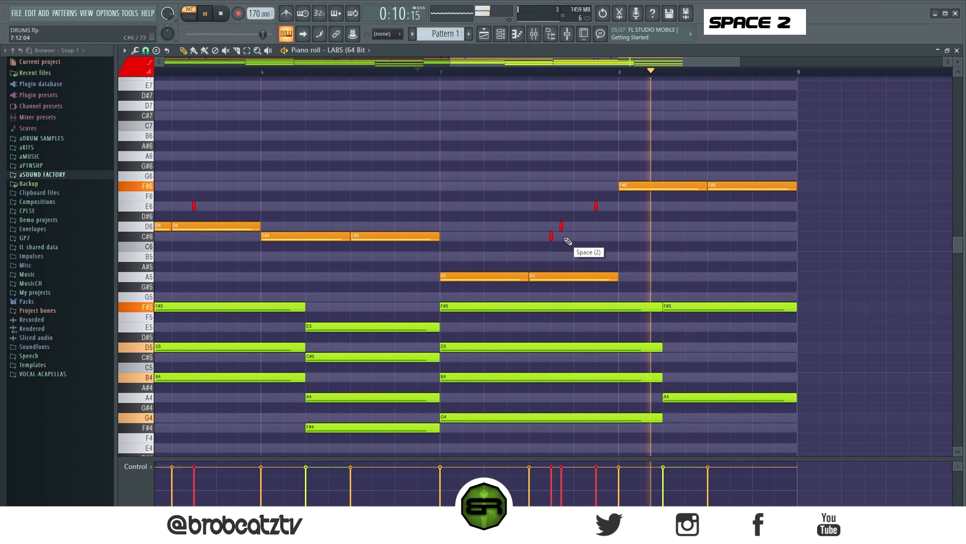
- Play the full eight-bar LABS pattern from the beginning to review the chords, orange melody and red accents together
right_click(497, 179, "ctrl")
right_click(495, 181, "ctrl")
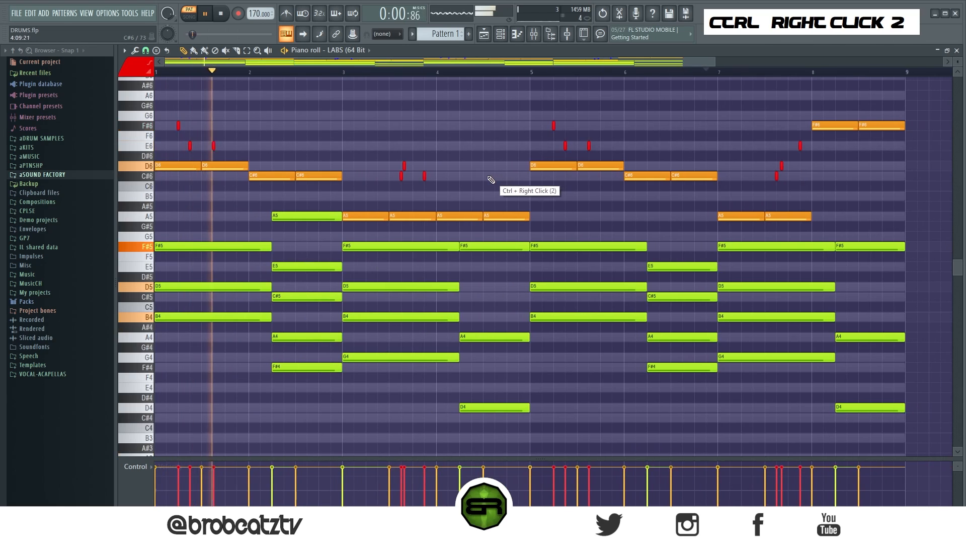
scroll(491, 182, "up", 3)
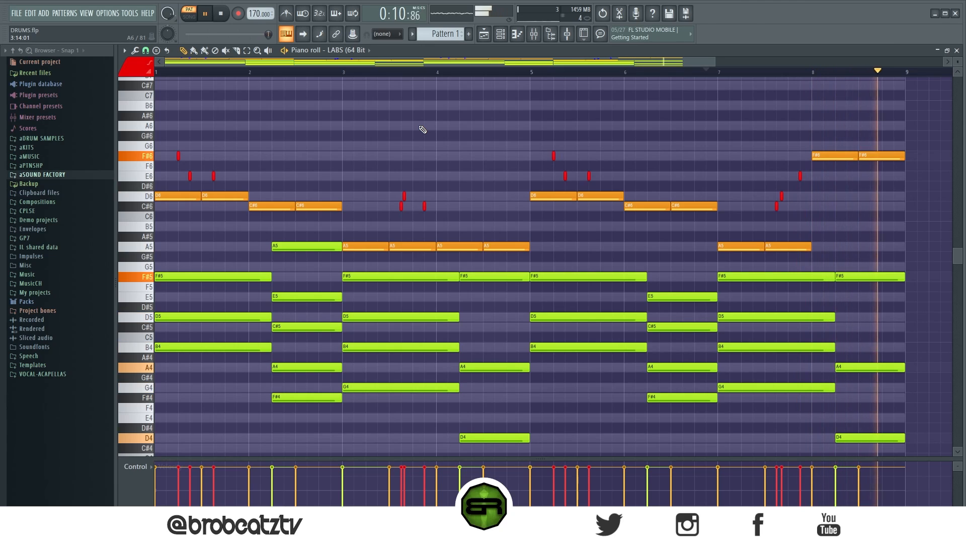
key("space")
right_click(364, 91)
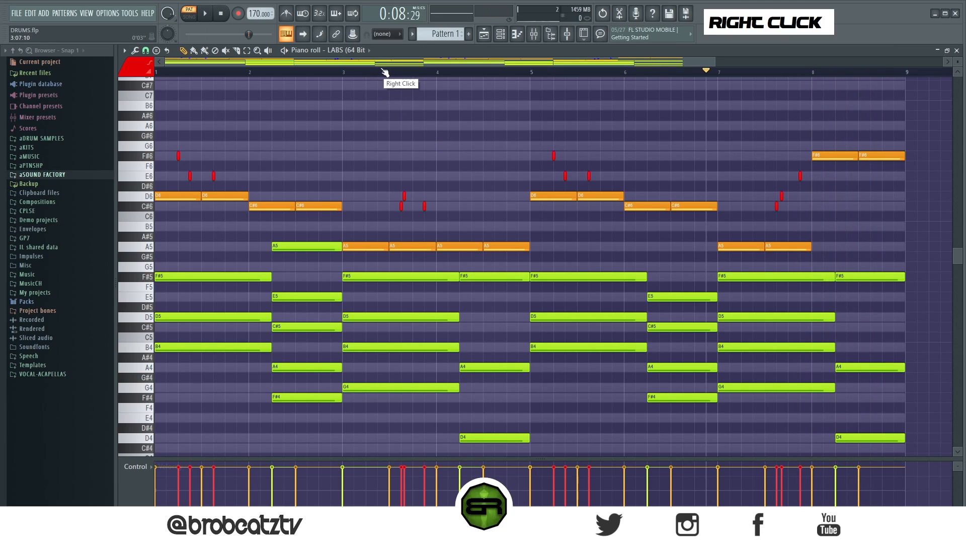